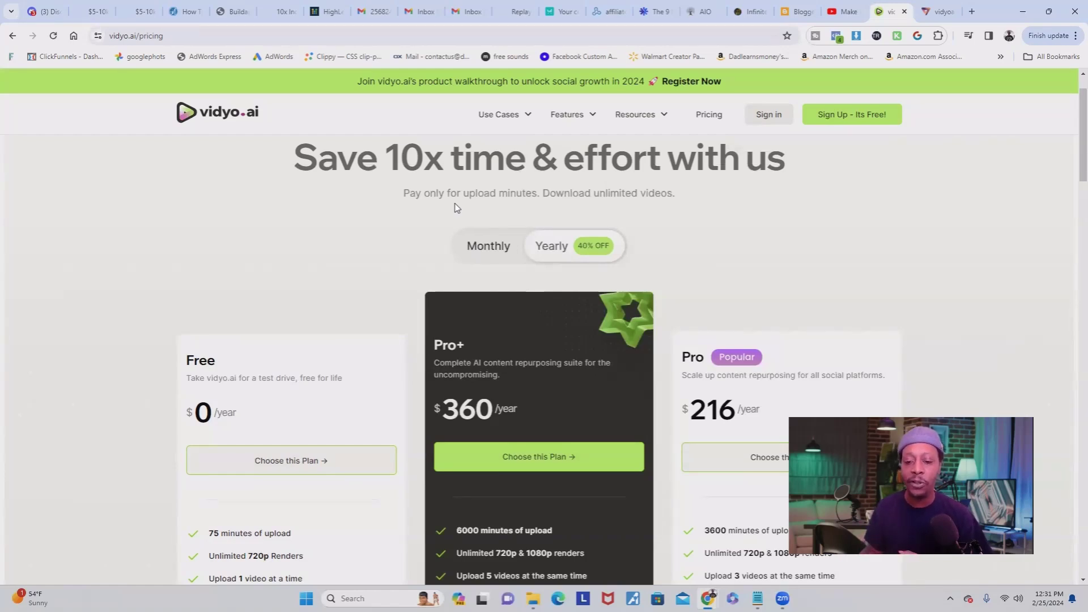
Review the Free and Pro plans on the pricing page, examining upload limits, render quality, publishing, drafts, watermarks and file size.
scroll(236, 351, down, 3)
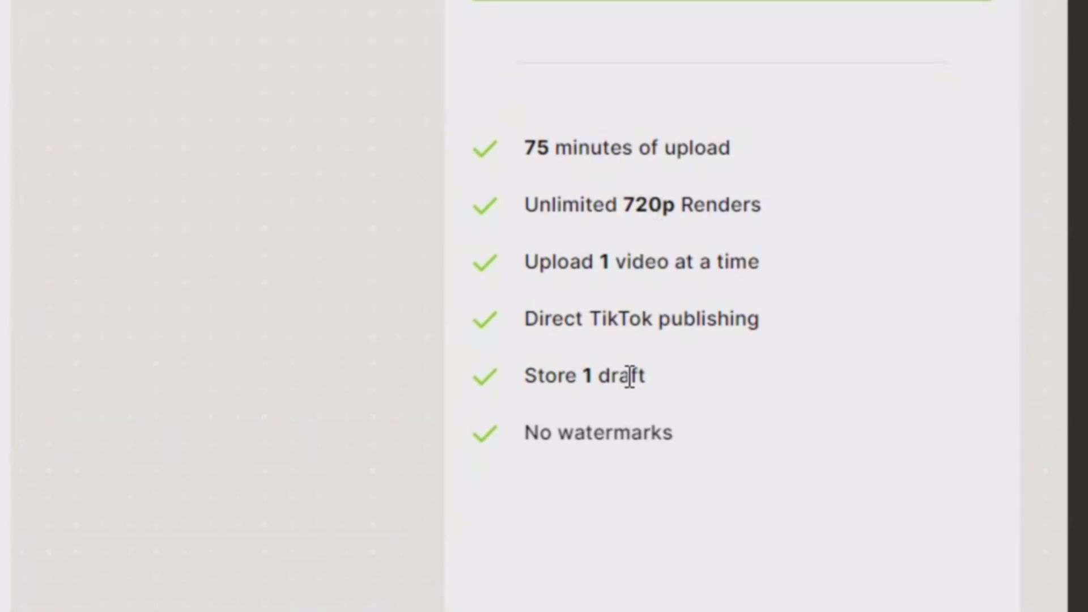
scroll(872, 375, up, 2)
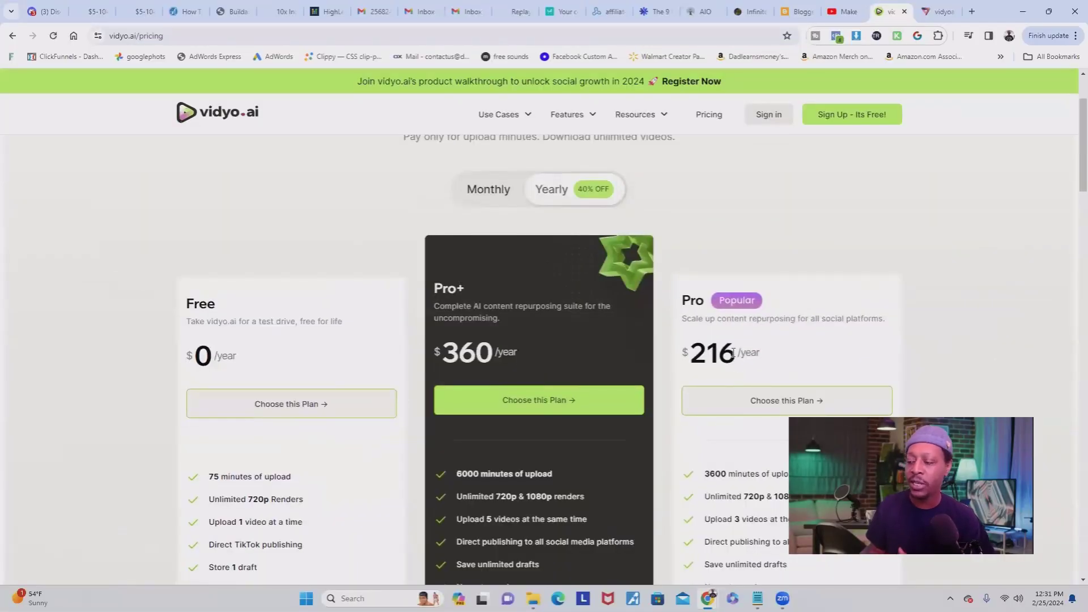
scroll(732, 352, down, 4)
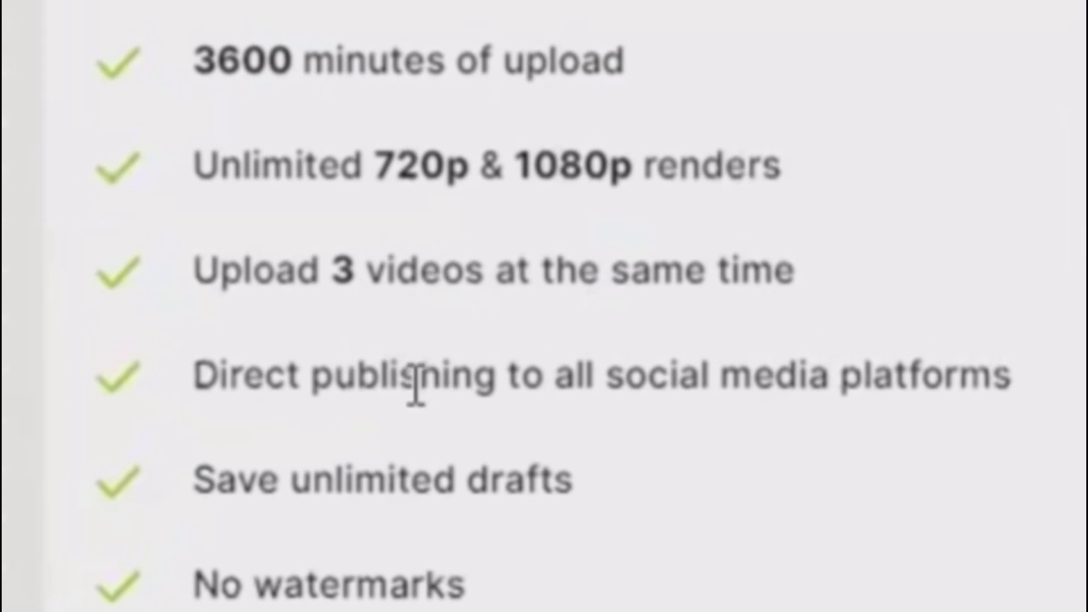
drag(254, 376, 989, 379)
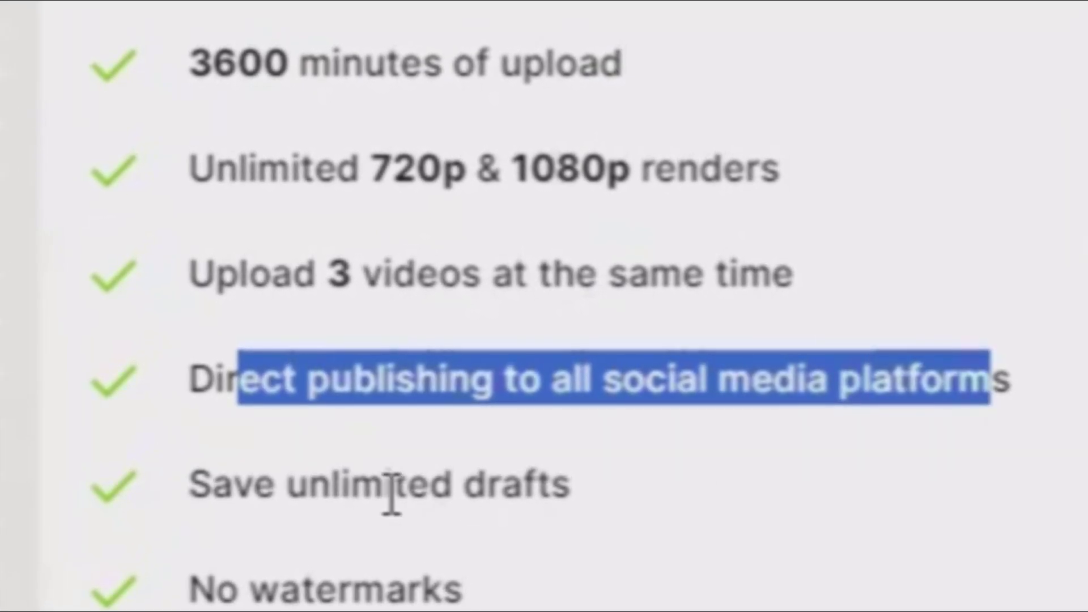
drag(333, 488, 568, 491)
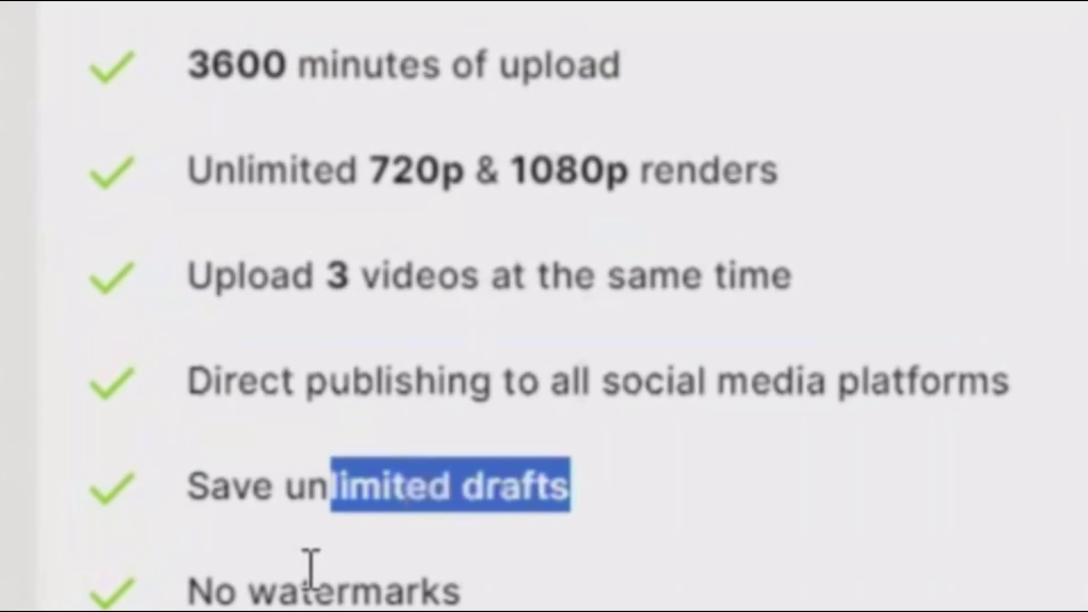
drag(216, 586, 465, 592)
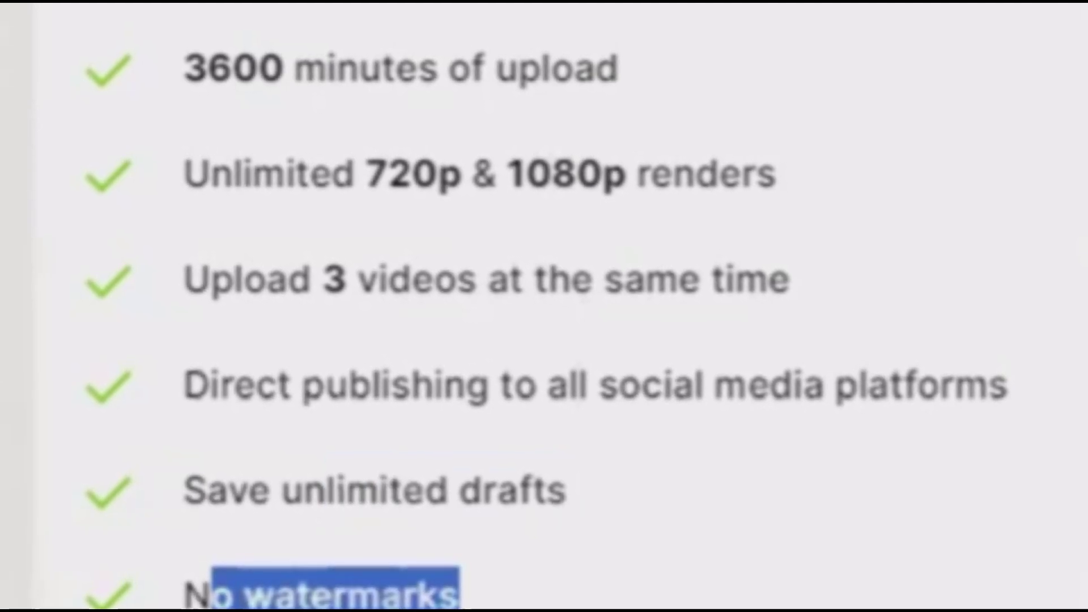
drag(190, 320, 298, 328)
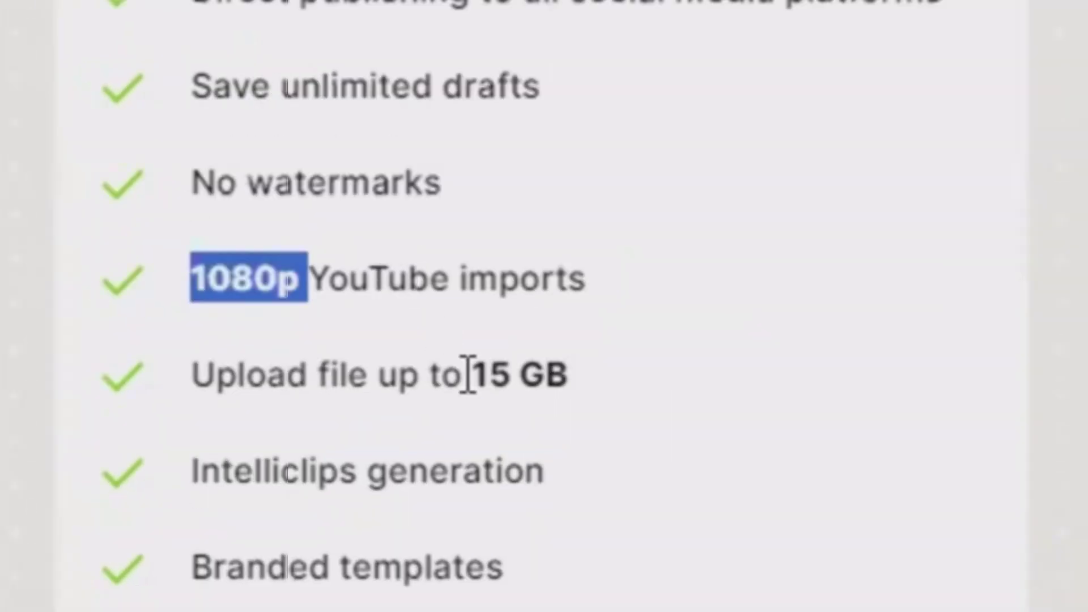
drag(338, 409, 569, 405)
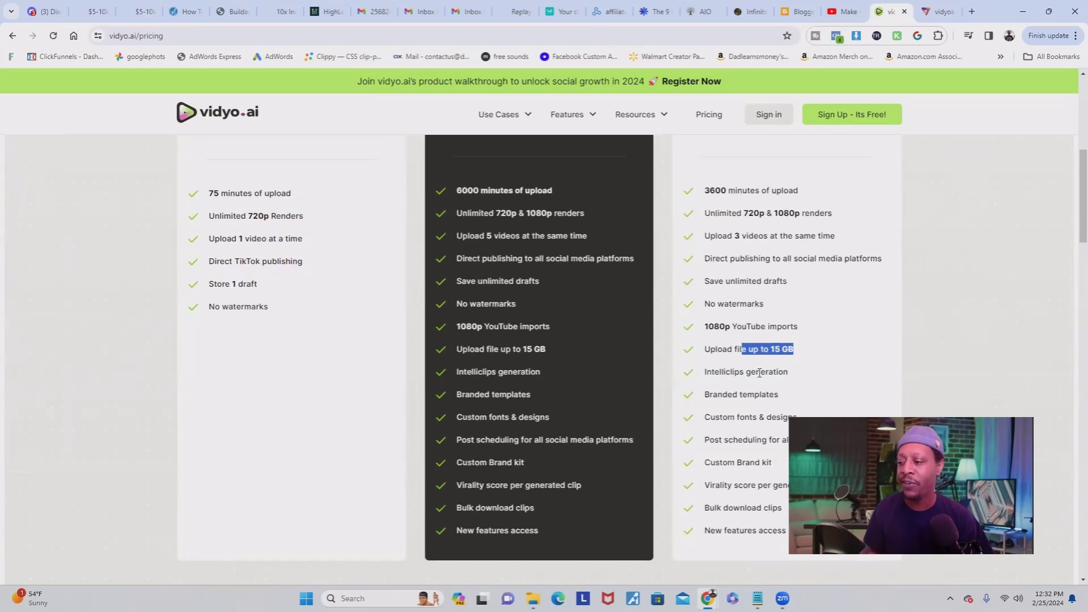
scroll(759, 373, down, 1)
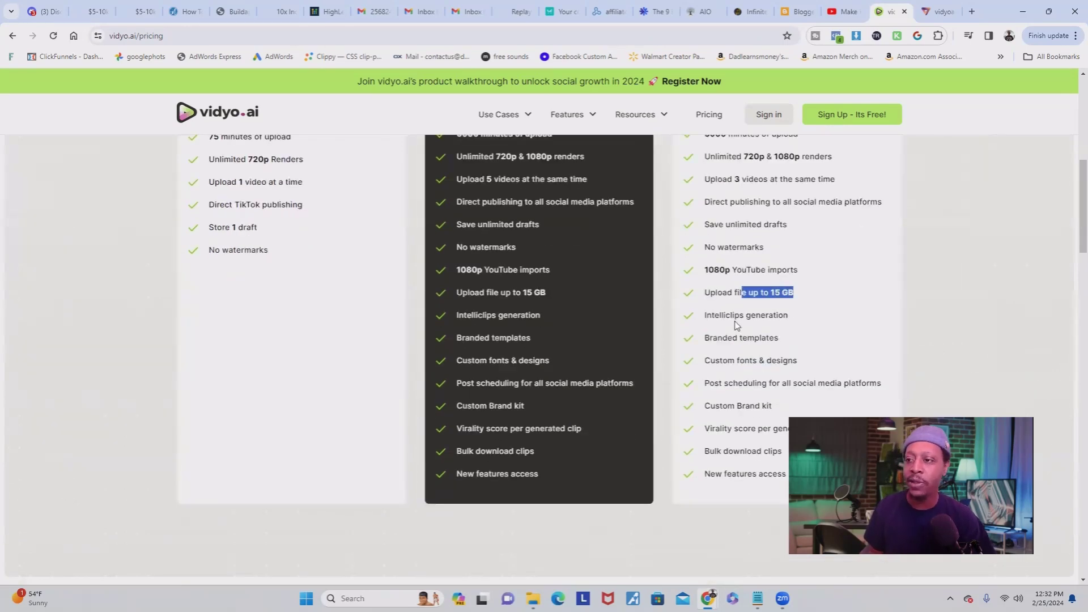
scroll(736, 325, up, 8)
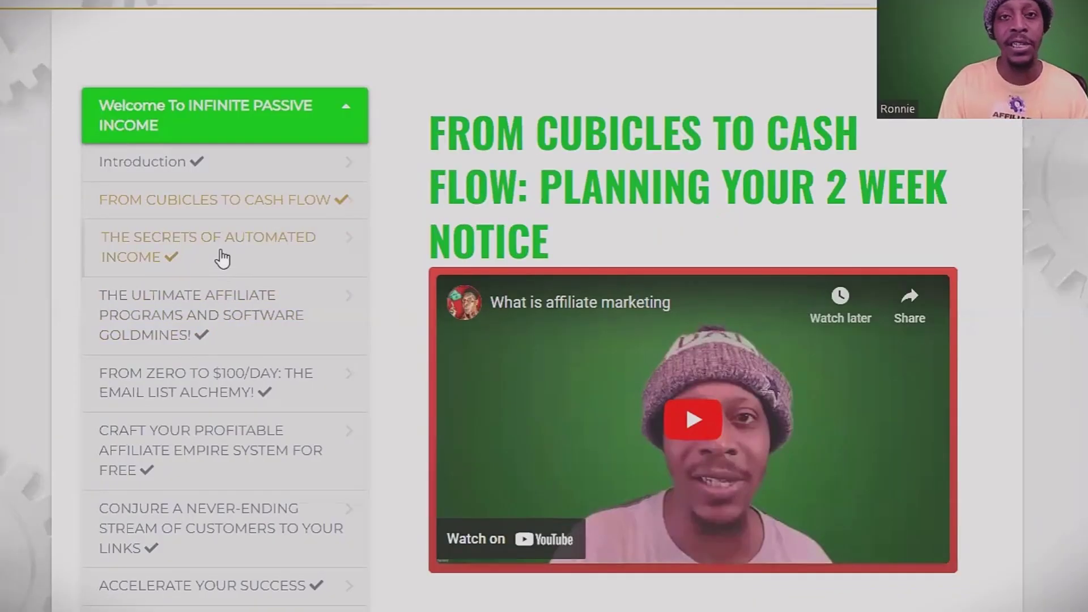
scroll(219, 255, down, 3)
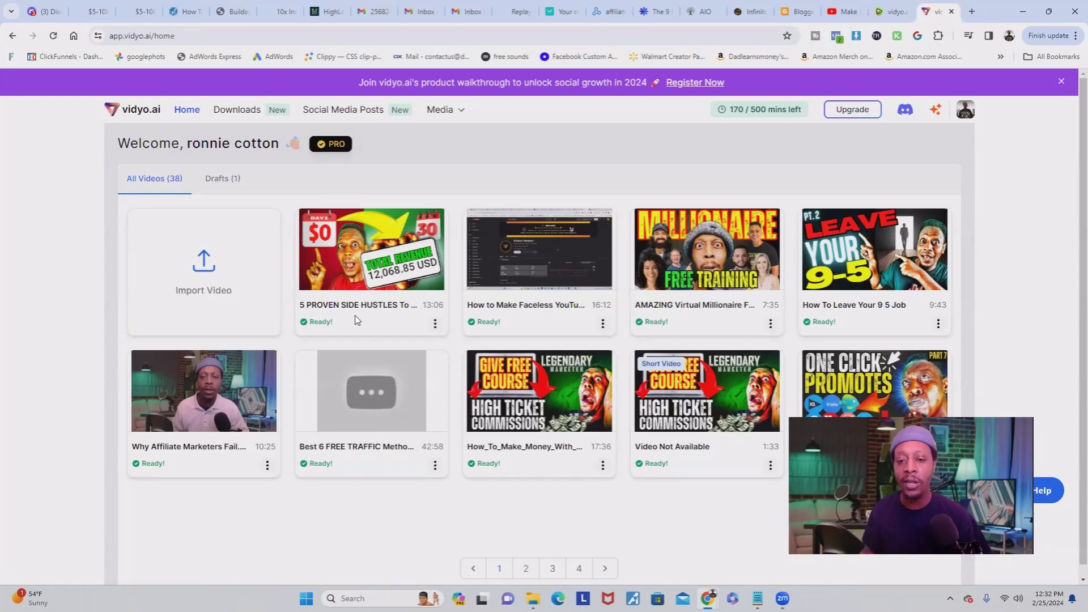
click(212, 258)
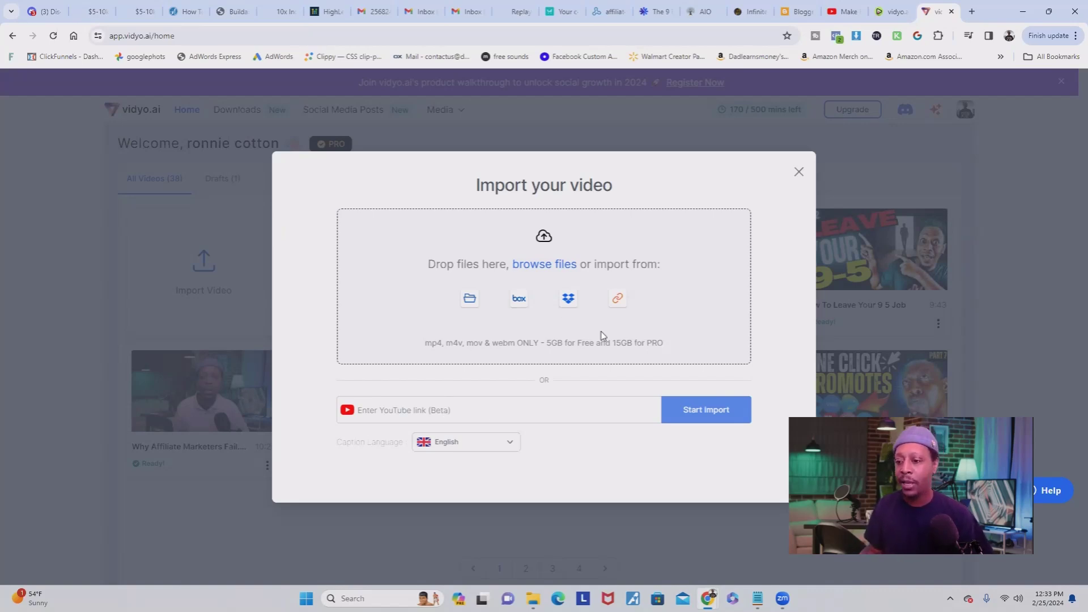
click(535, 271)
key(Escape)
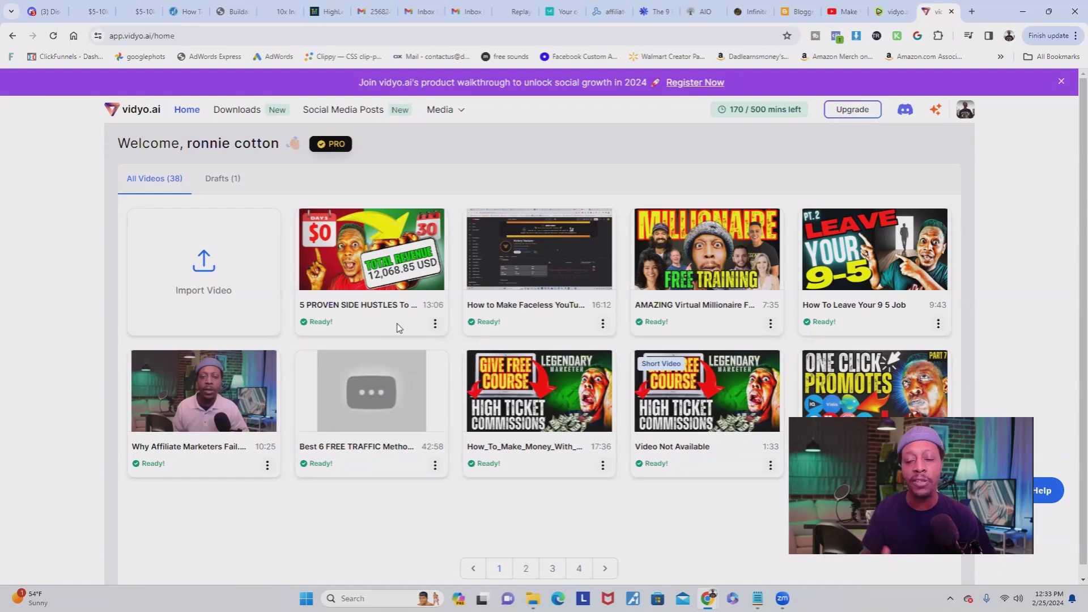
Open the generated clips of the Why Affiliate Marketers Fail video and show its chapters.
mouse_move(228, 371)
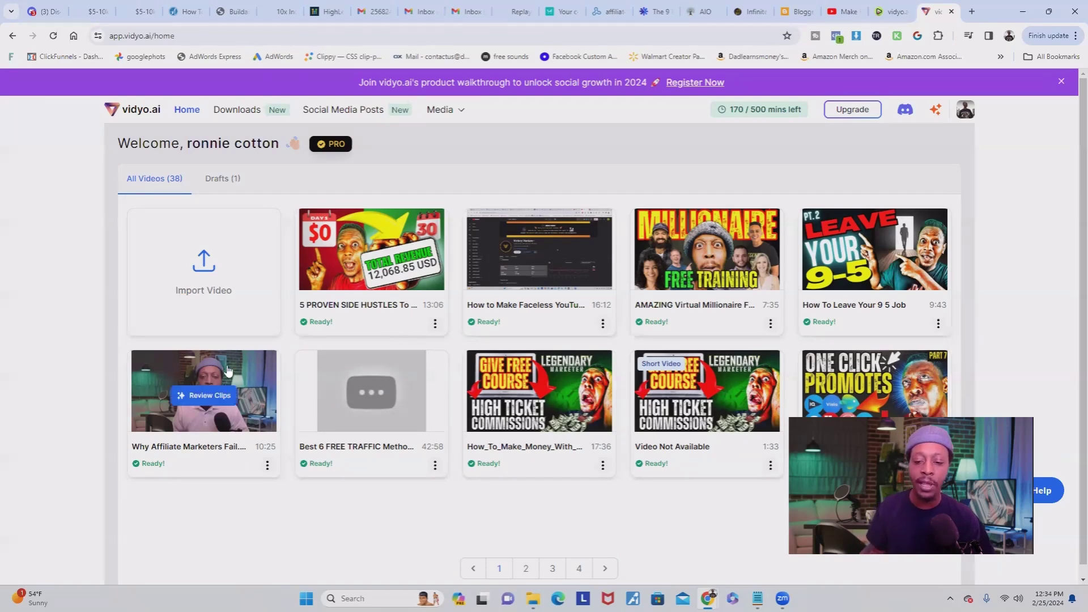
click(193, 397)
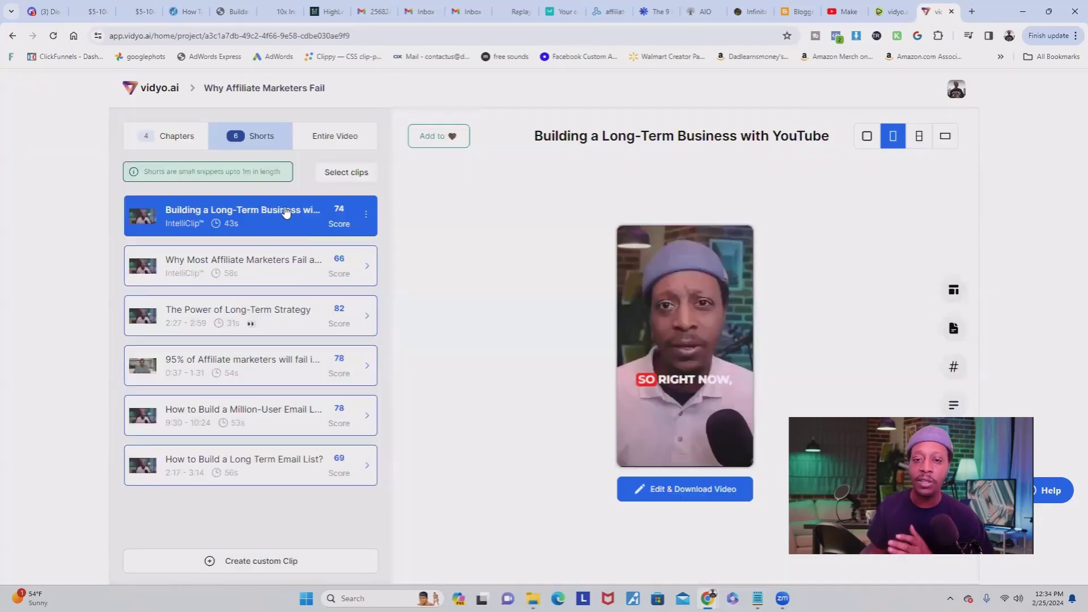
click(181, 145)
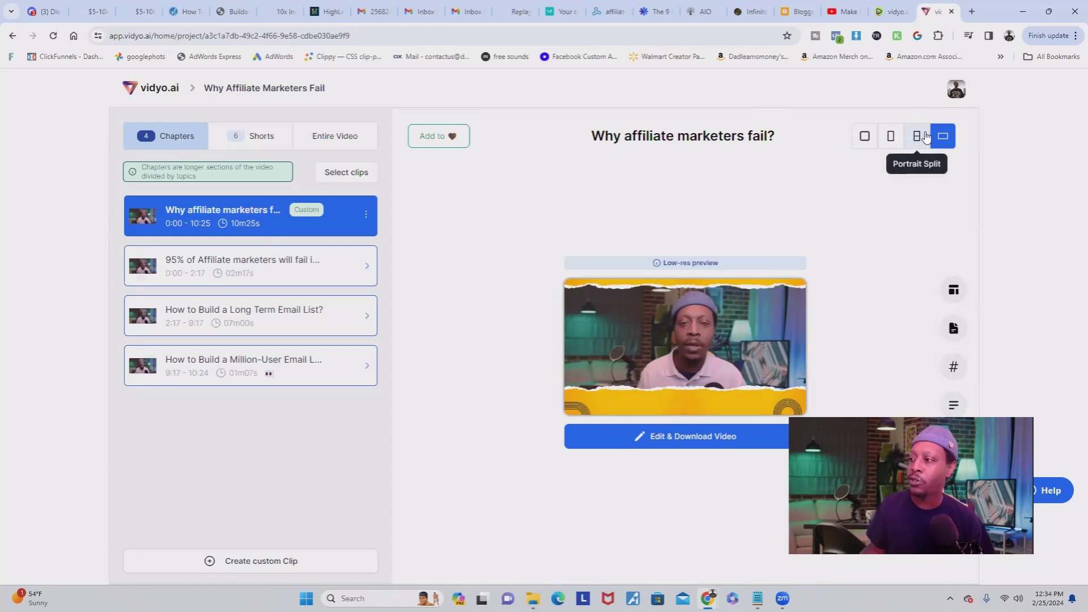
Preview the Why affiliate marketers fail? chapter in the Portrait Split, Reel and square formats.
click(918, 144)
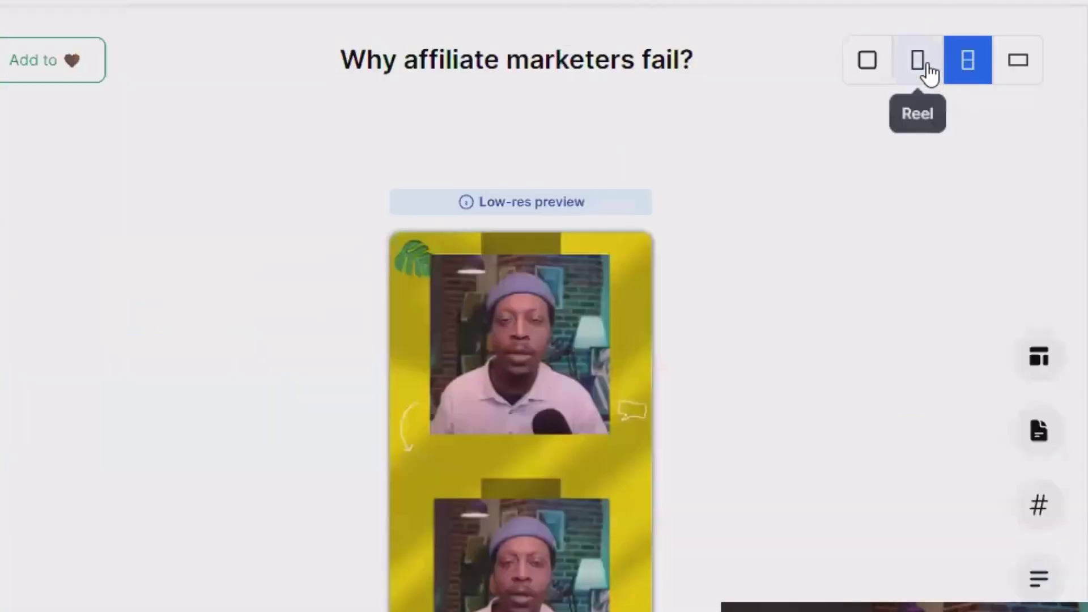
click(928, 74)
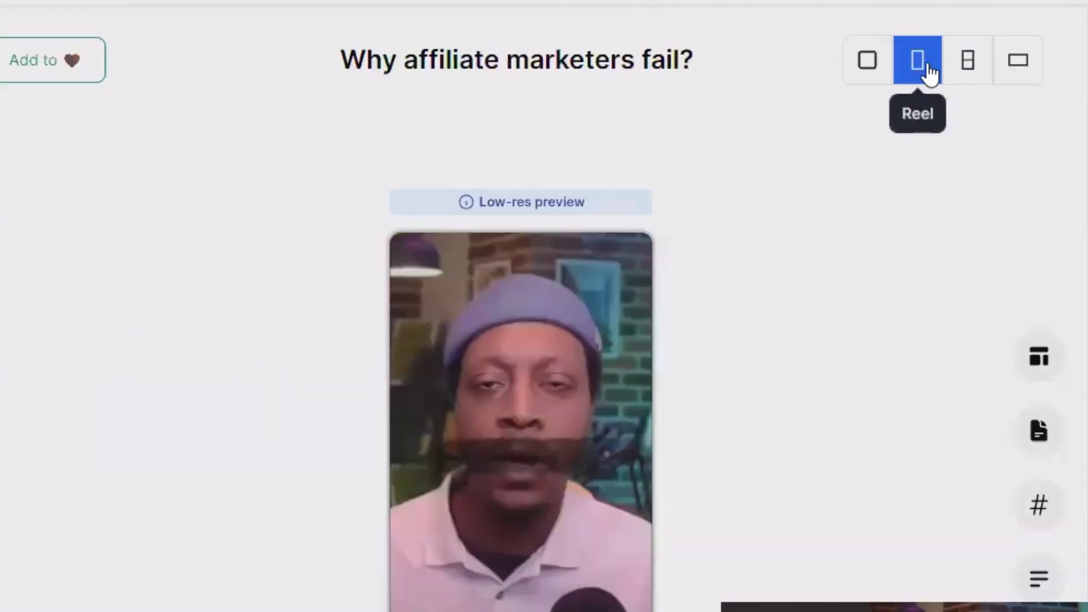
click(867, 79)
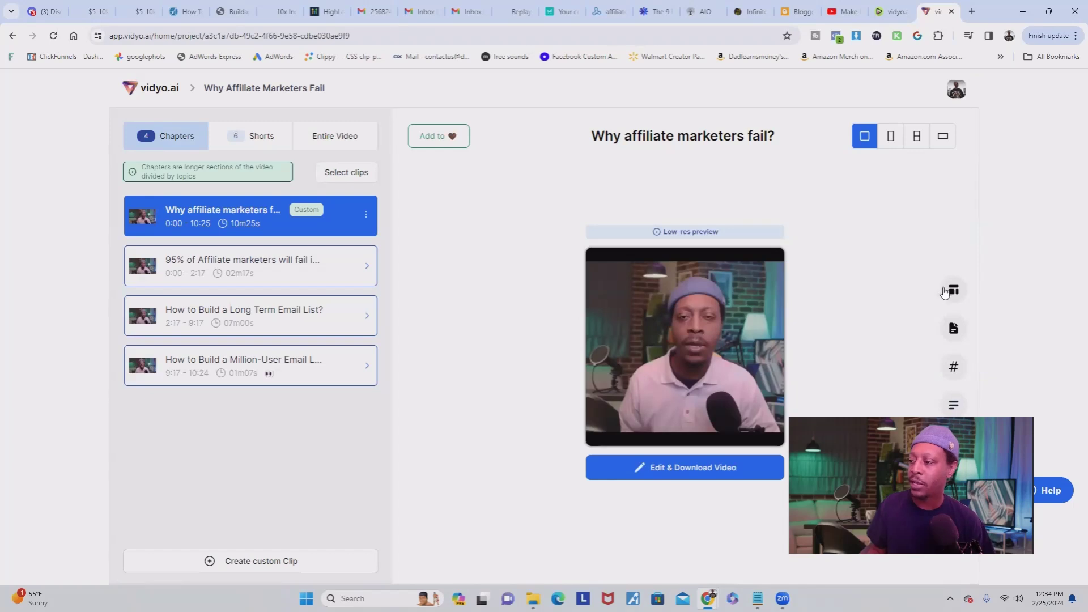
Browse the templates for the Why affiliate marketers fail? chapter and switch it to a portrait layout with a white title box.
click(953, 289)
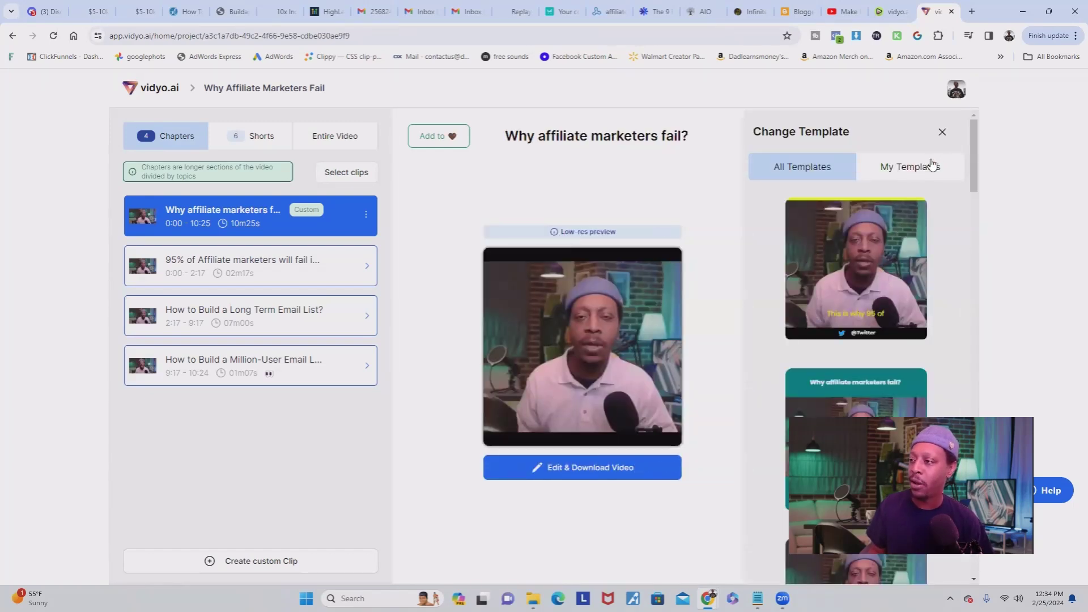
scroll(853, 281, down, 5)
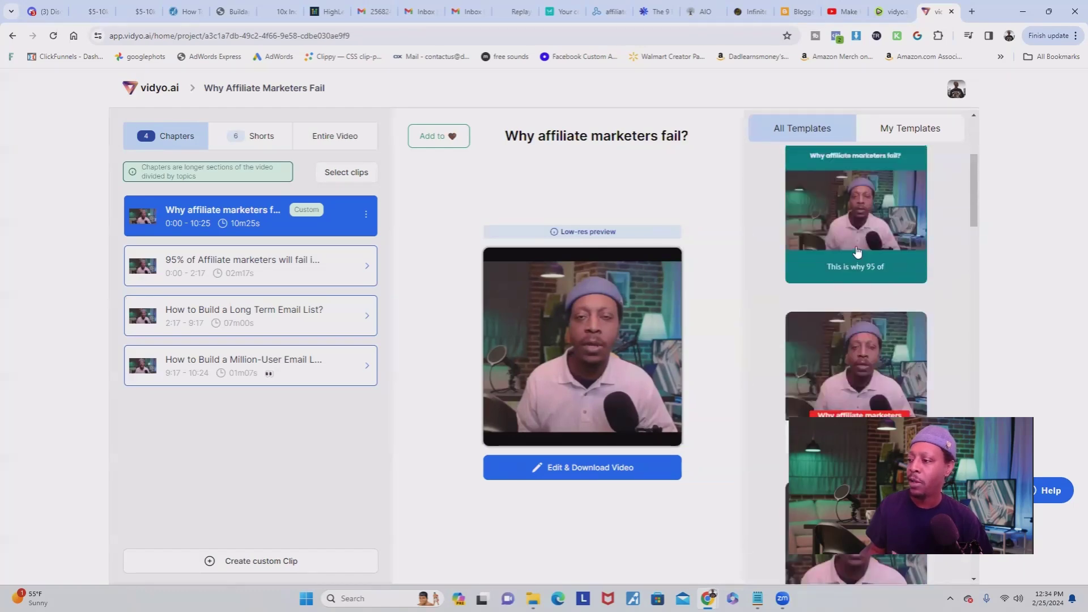
scroll(853, 282, down, 5)
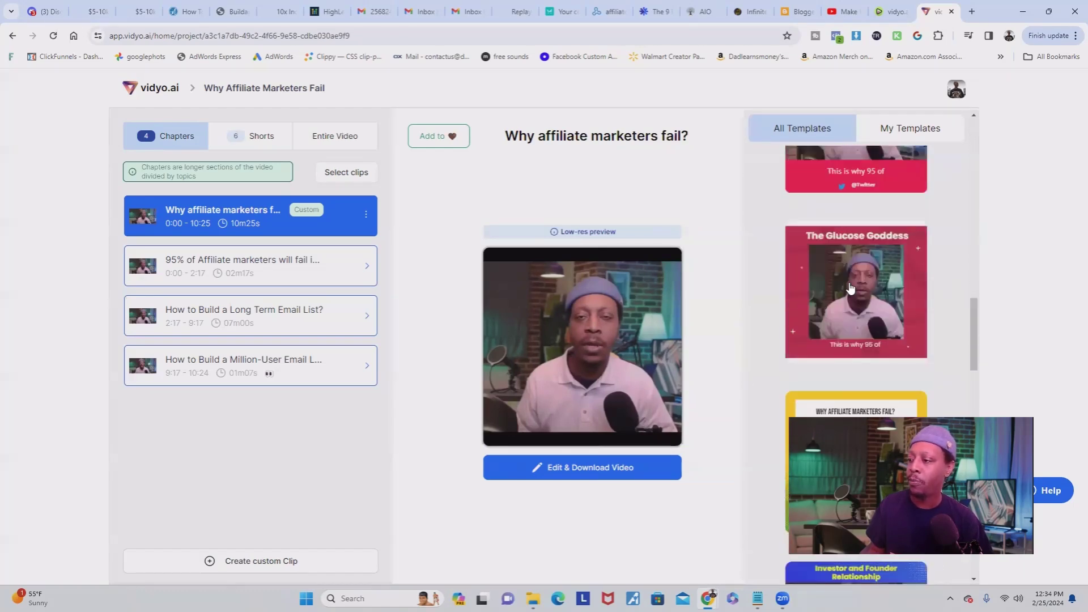
scroll(850, 287, down, 4)
click(825, 294)
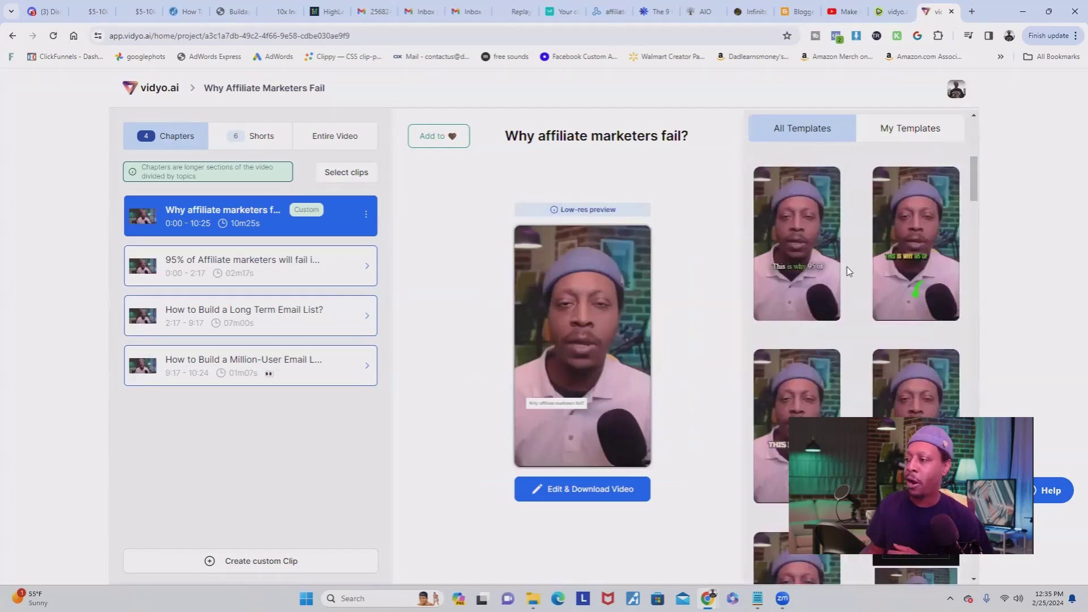
scroll(824, 295, down, 5)
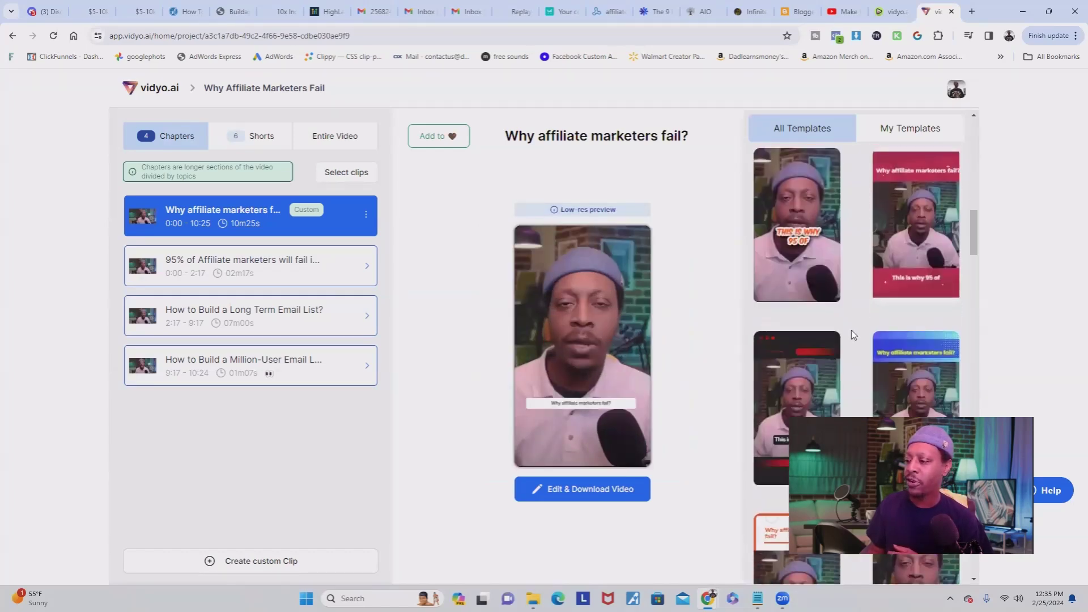
scroll(856, 333, down, 2)
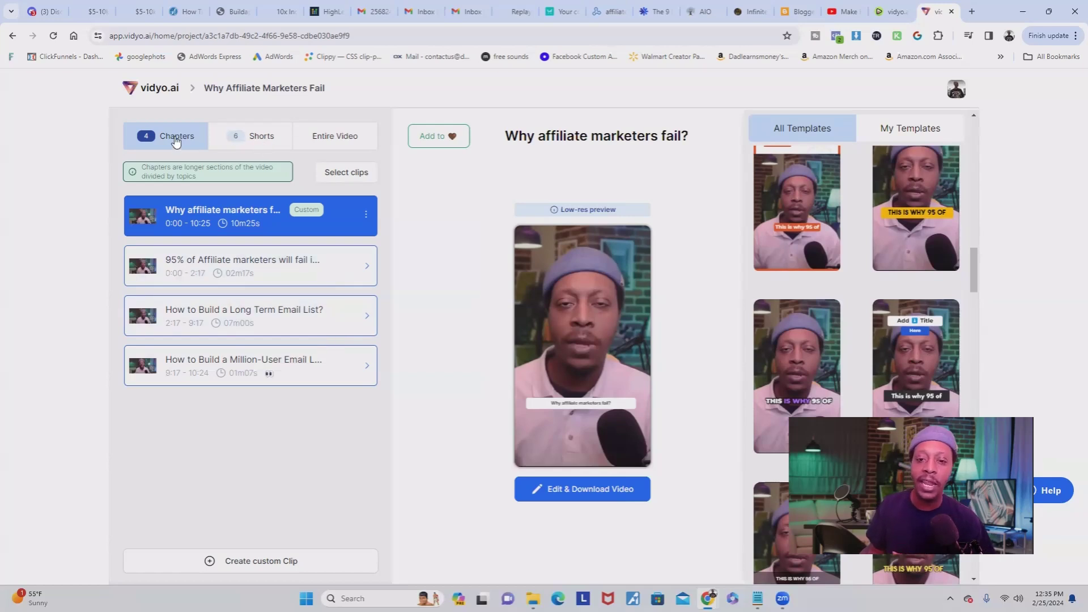
Open the first short, Building a Long-Term Business with YouTube, in the editor and apply the template with bold orange, white-outlined captions.
click(261, 141)
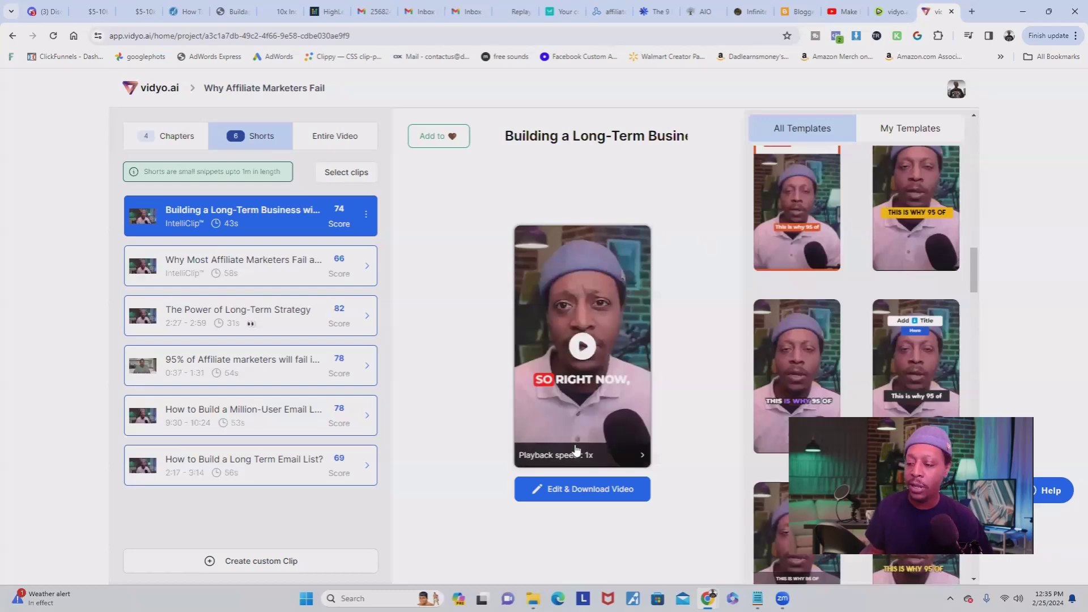
click(616, 489)
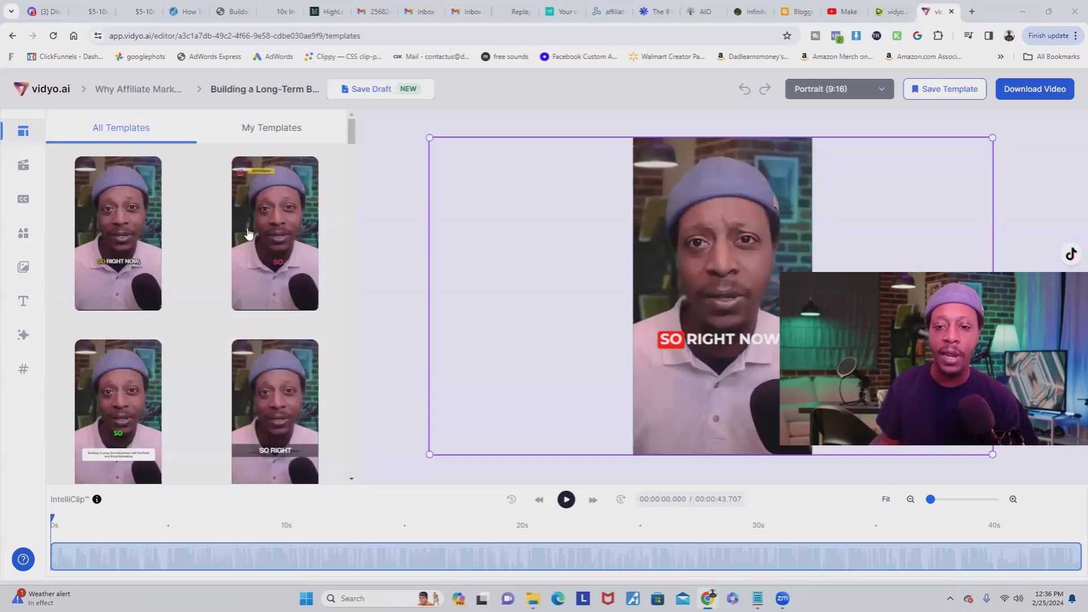
scroll(210, 286, down, 5)
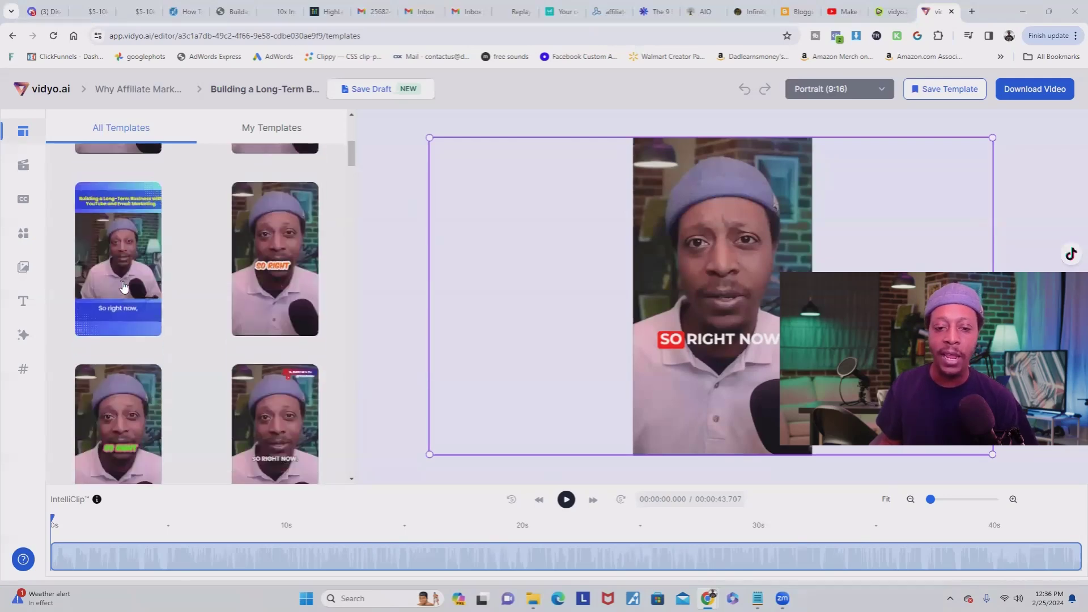
scroll(258, 312, up, 2)
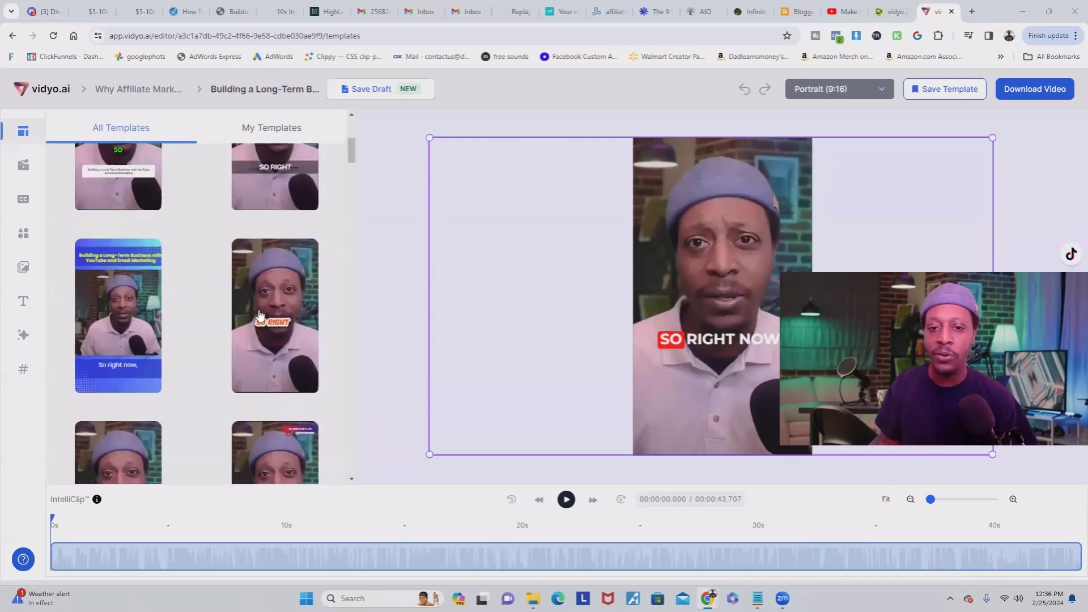
scroll(286, 329, up, 1)
scroll(271, 351, up, 3)
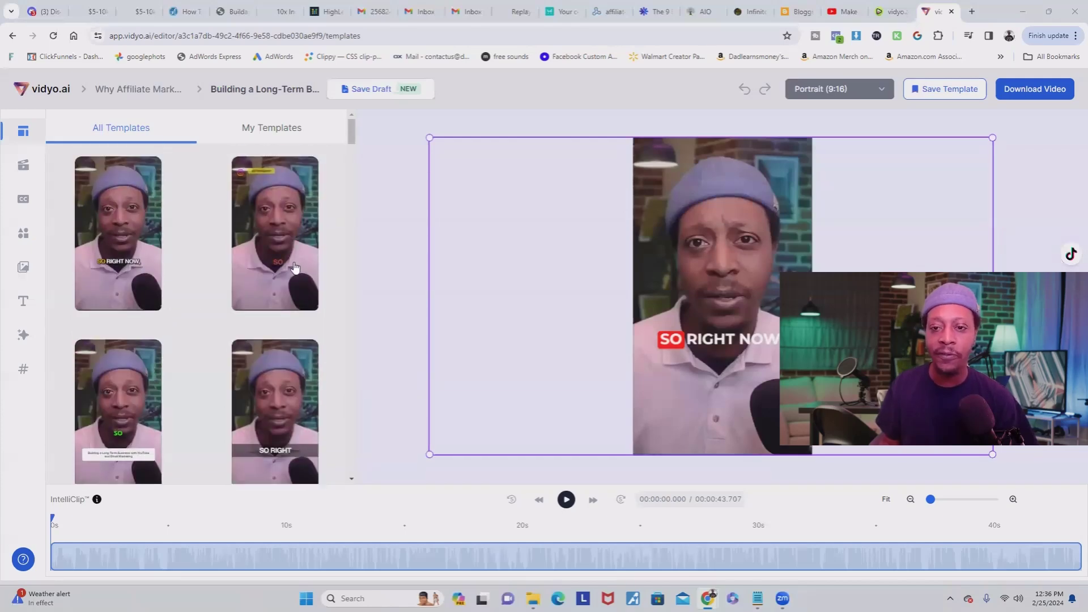
scroll(287, 283, down, 3)
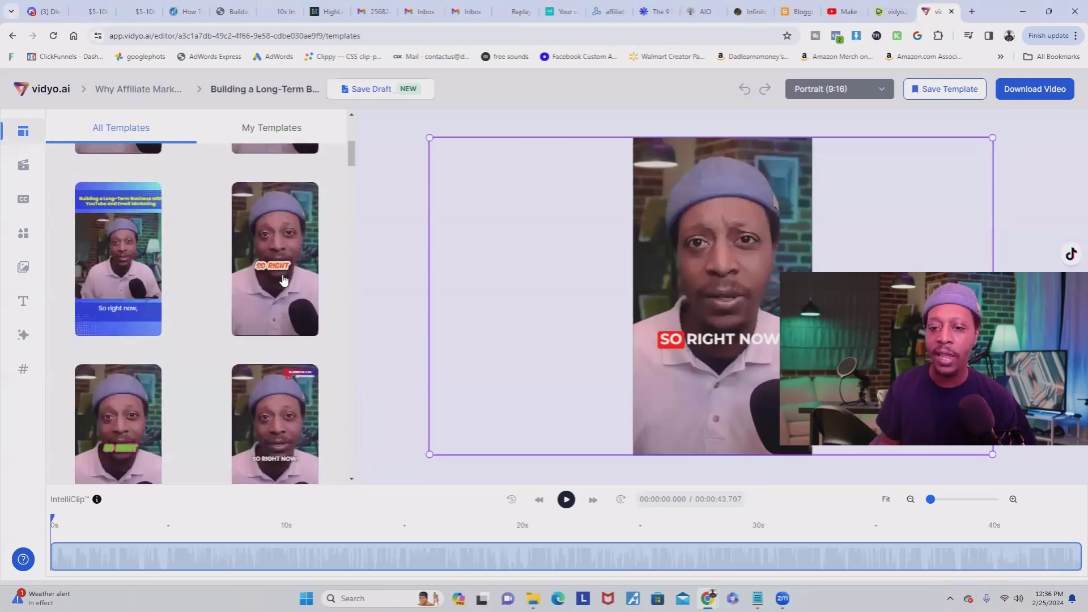
click(283, 280)
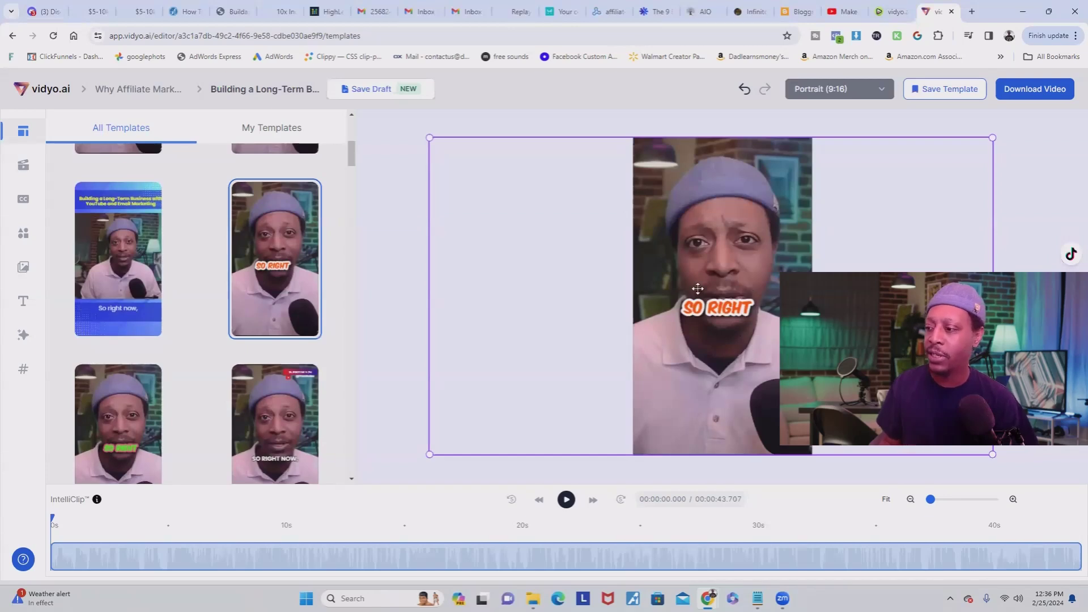
Move the subtitles down onto the speaker's chest, centred in the frame, and enlarge them to span most of the video's width.
click(722, 311)
drag(722, 311, 725, 382)
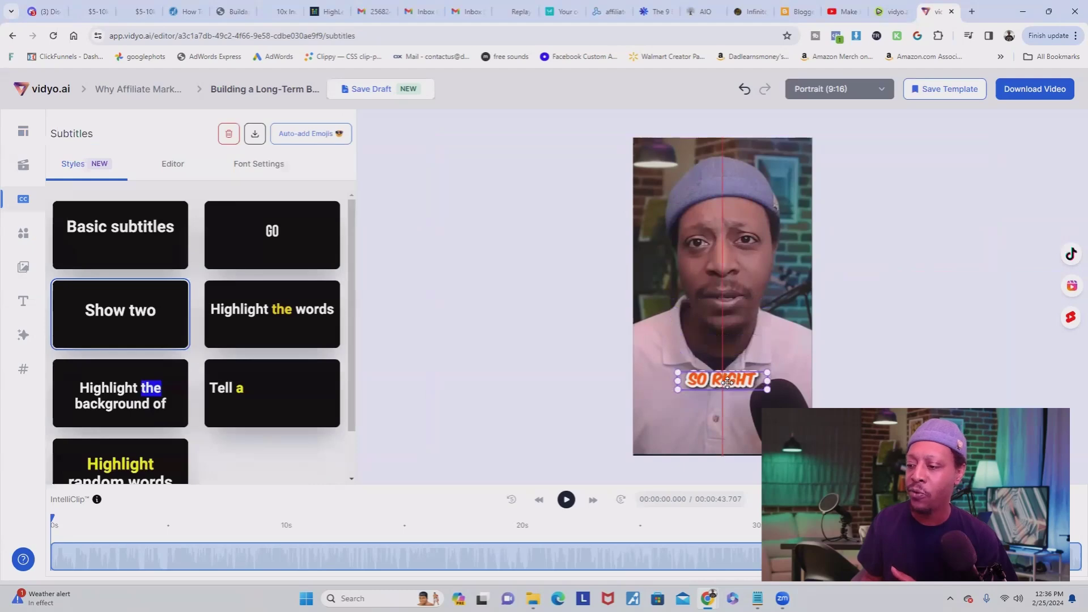
click(771, 372)
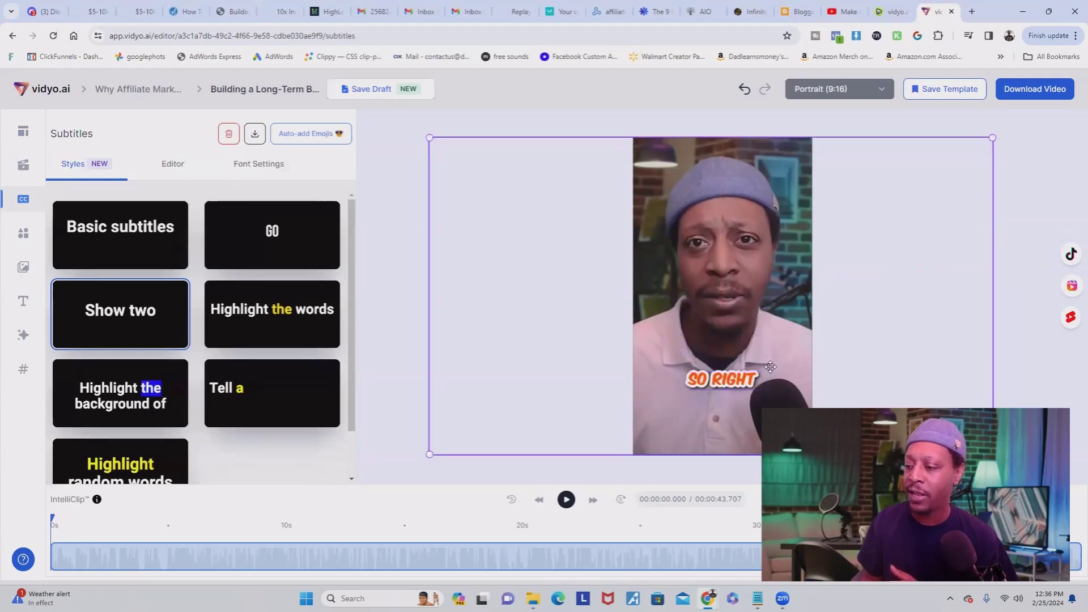
click(694, 382)
drag(679, 371, 657, 364)
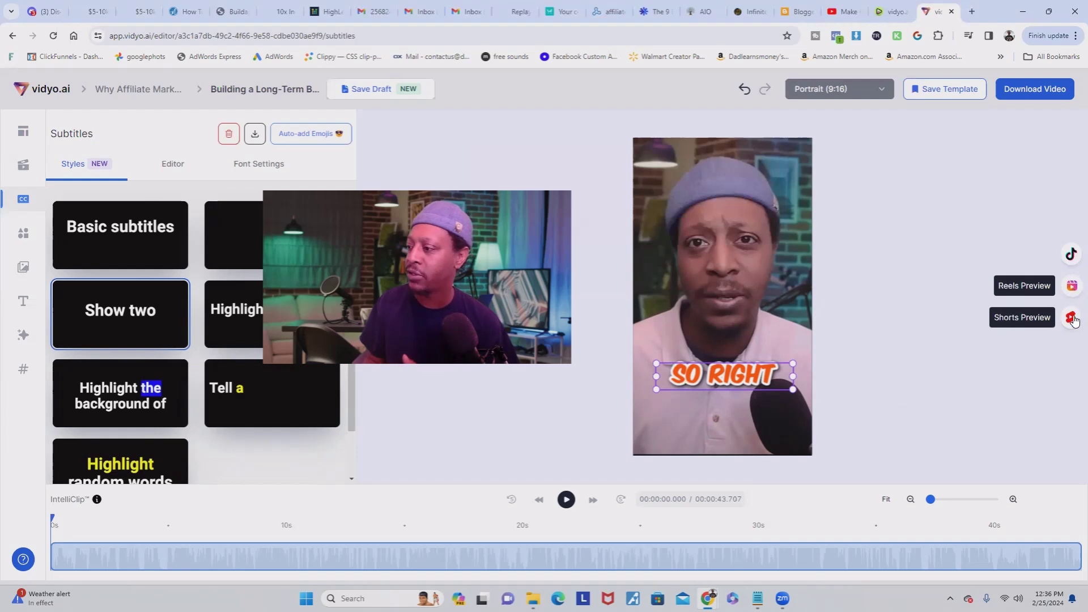
Overlay the TikTok, Reels and Shorts previews on the clip, and play its opening seconds with the Shorts overlay.
click(1072, 256)
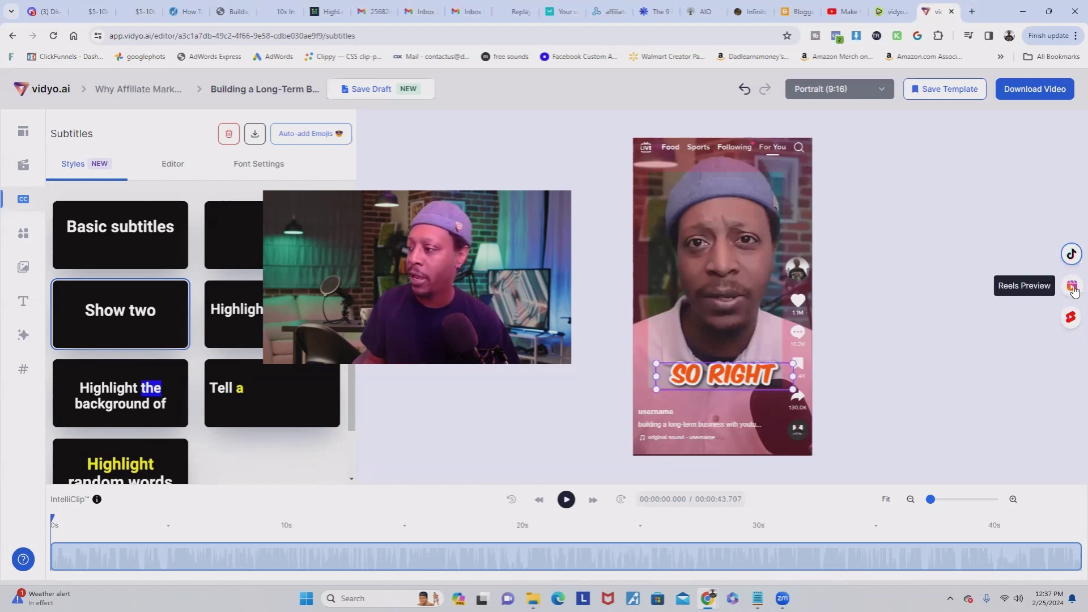
click(1072, 287)
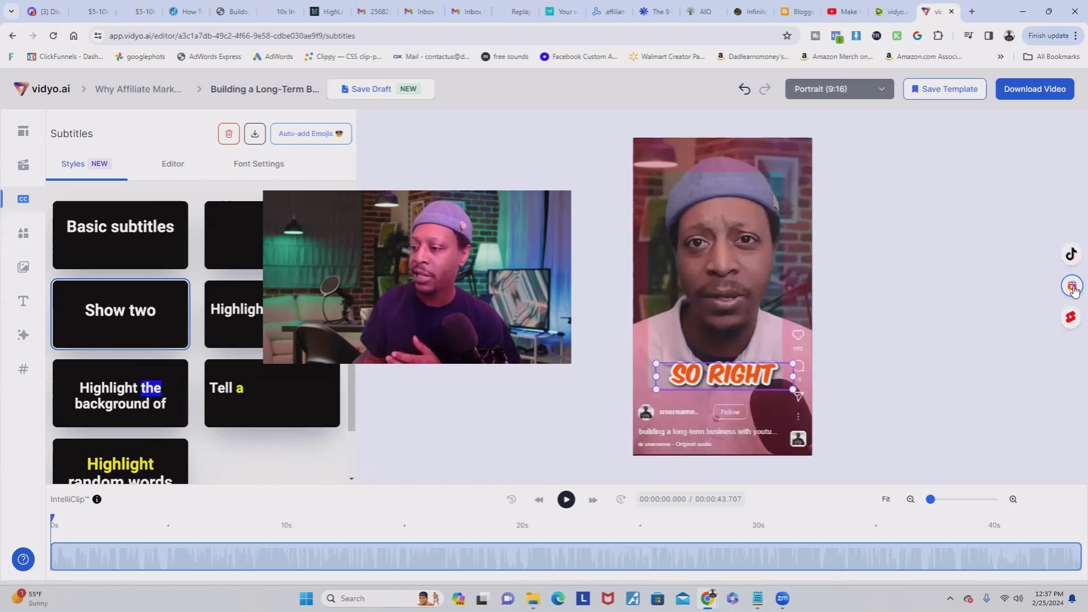
click(1072, 319)
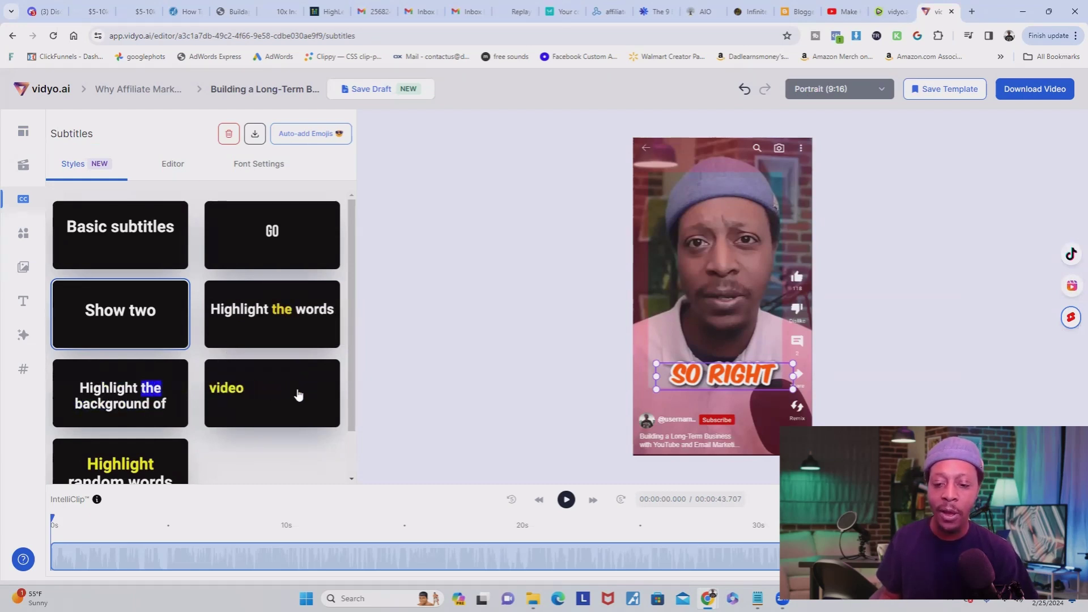
scroll(177, 431, down, 1)
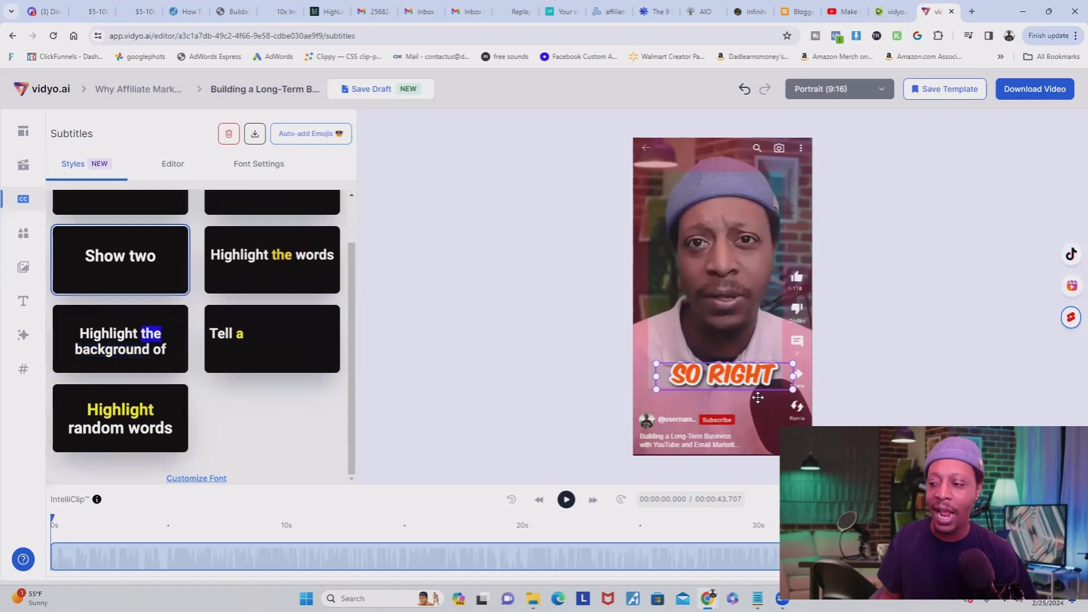
click(571, 502)
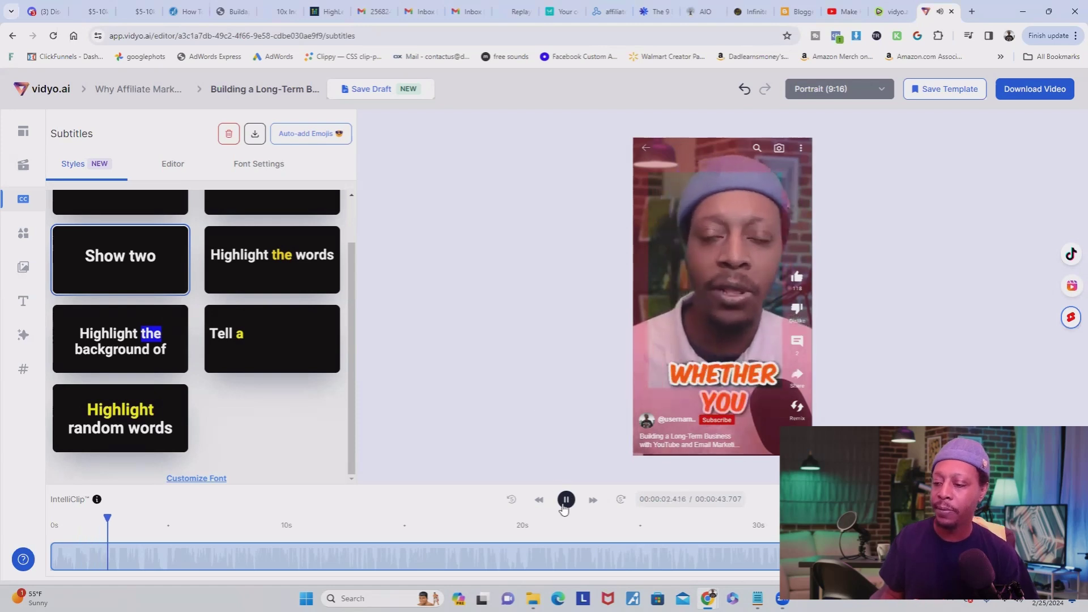
click(573, 498)
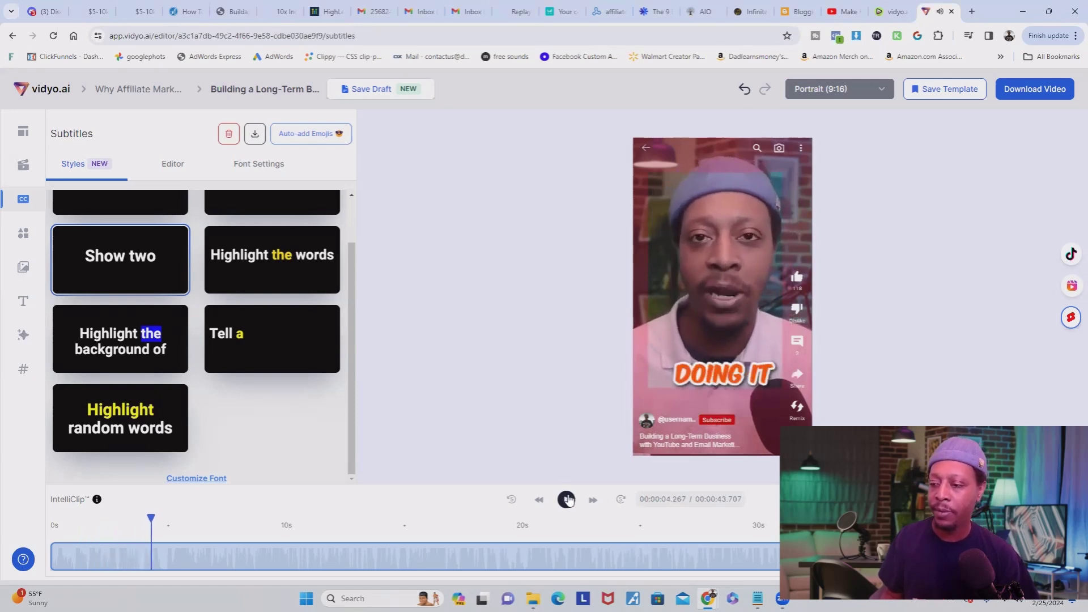
Apply the Highlight the words subtitle style, shrink and raise the captions to clear the Shorts title overlay, and play a few seconds.
click(266, 269)
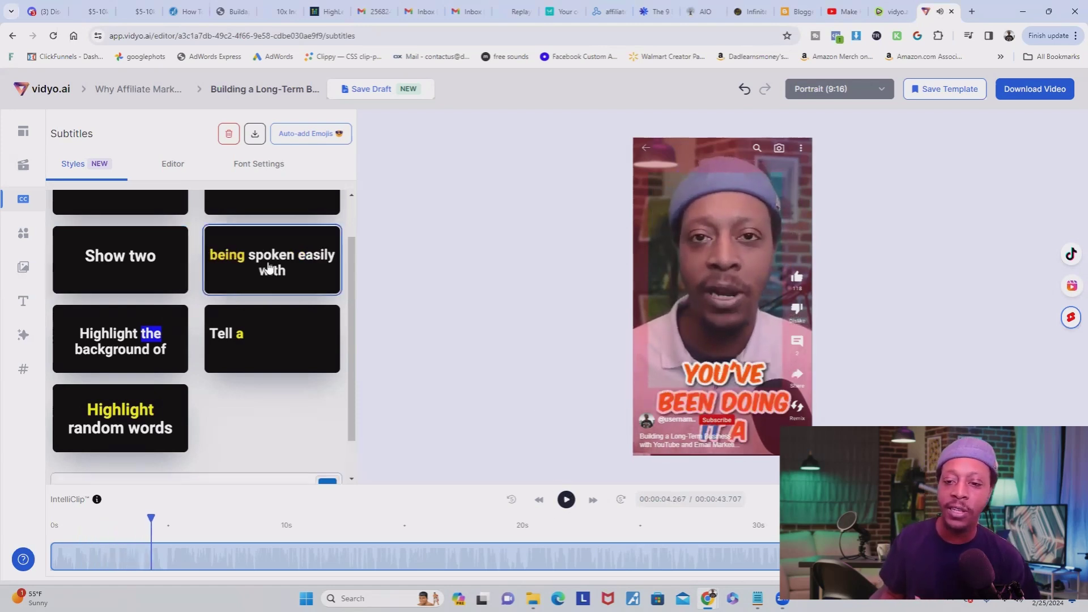
click(495, 384)
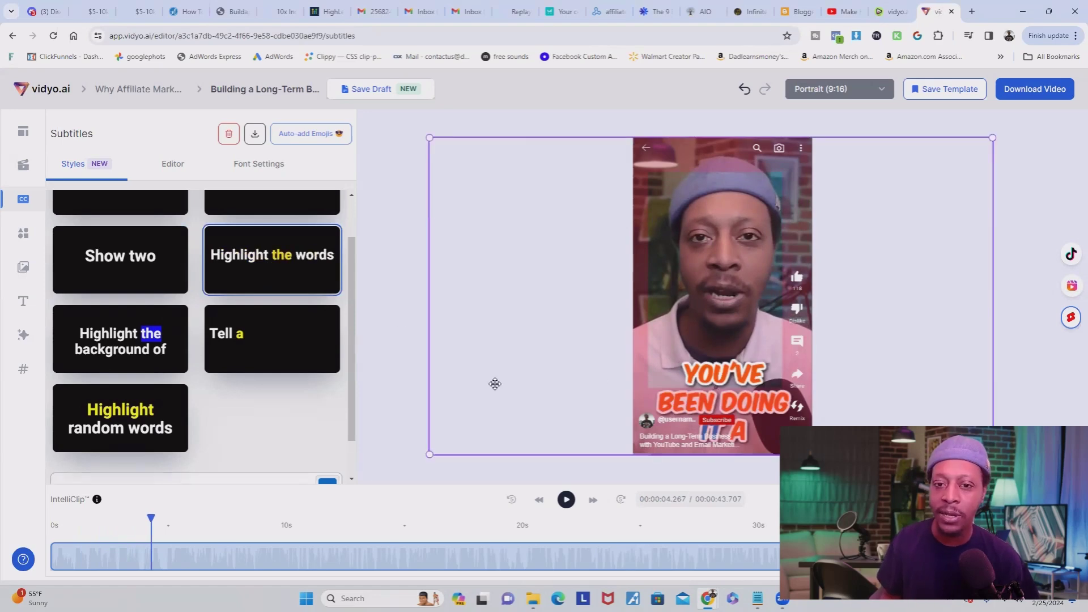
click(401, 396)
click(727, 401)
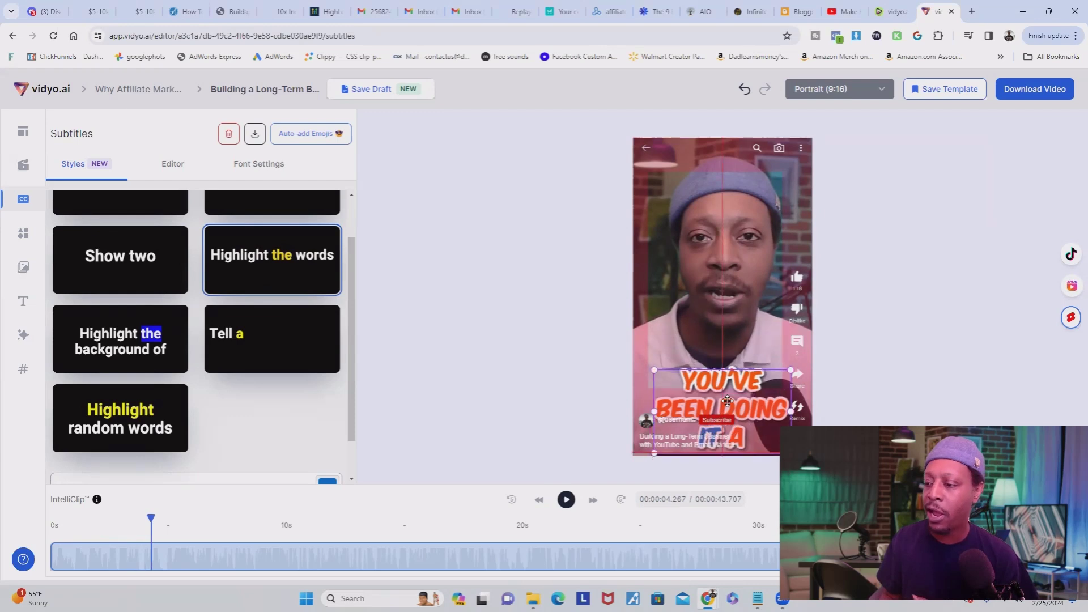
drag(728, 401, 732, 354)
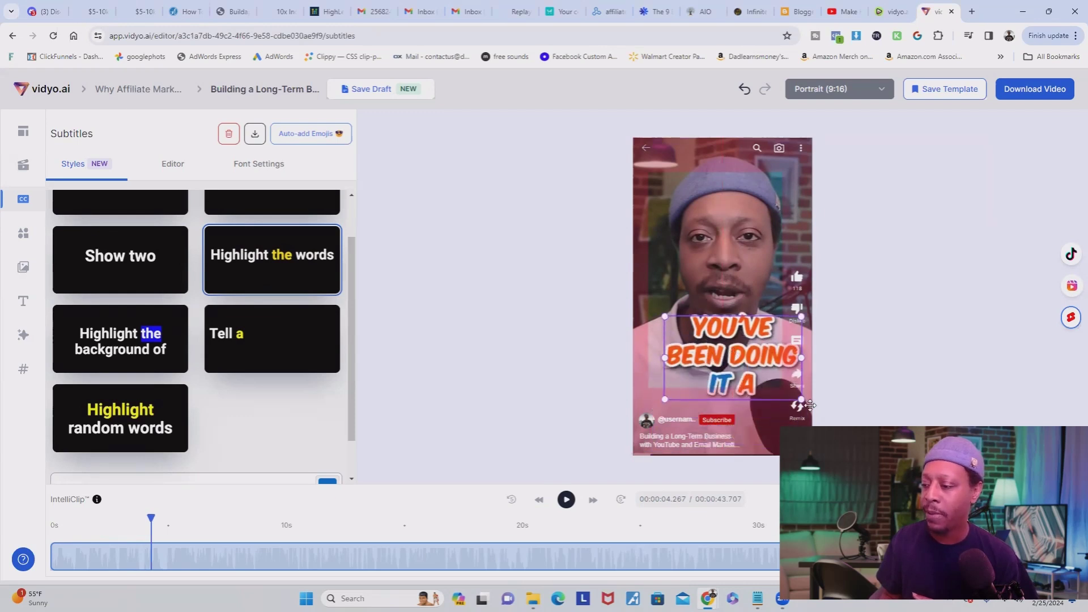
drag(793, 391, 777, 339)
click(566, 500)
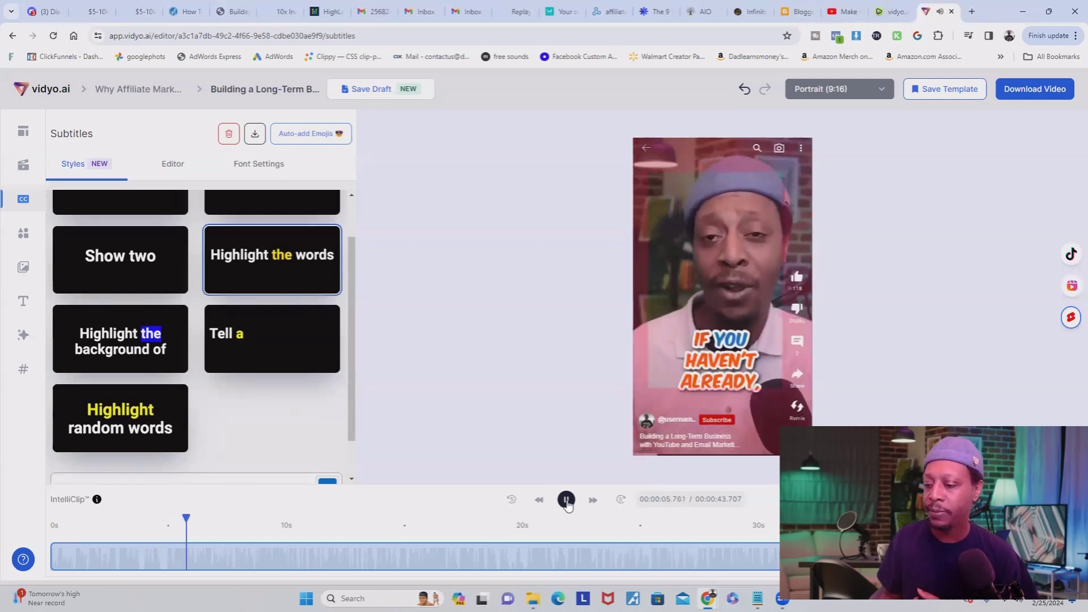
click(566, 500)
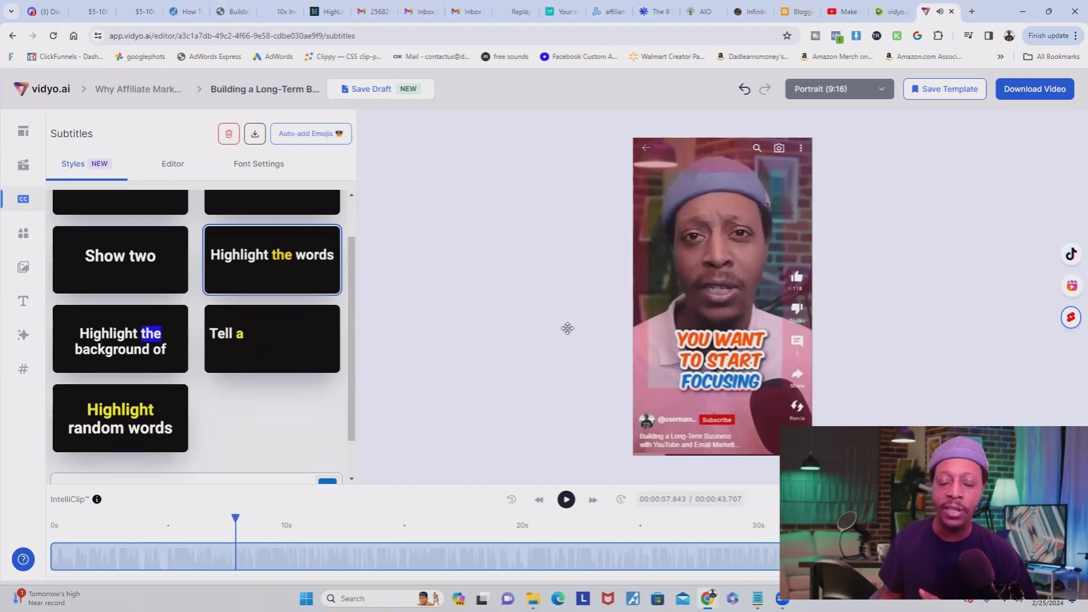
Examine the subtitle font settings and text effects, and the timed subtitle lines available for editing.
scroll(253, 321, up, 1)
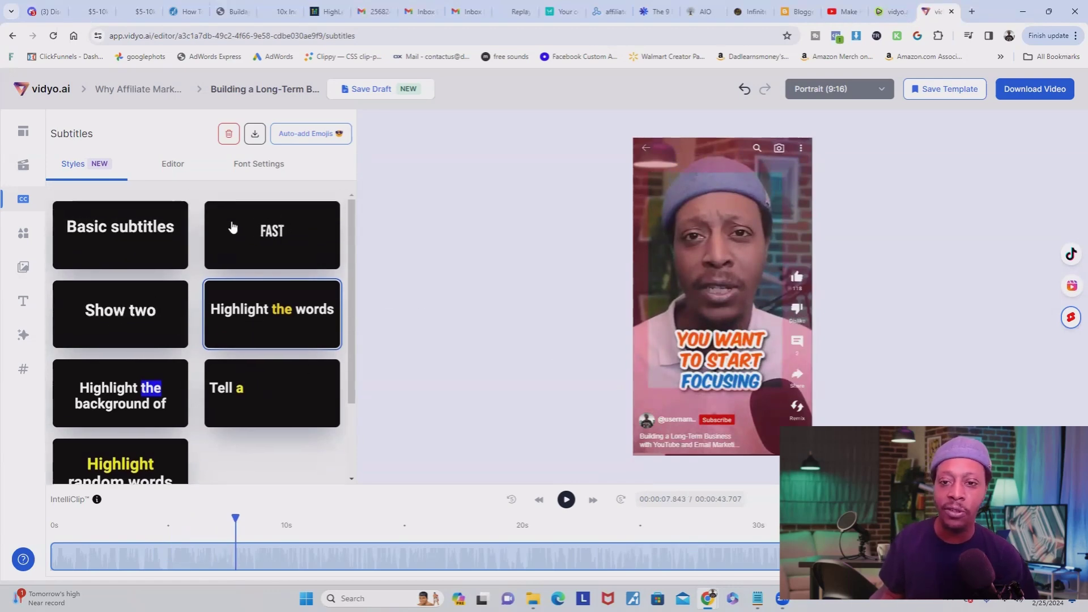
click(248, 167)
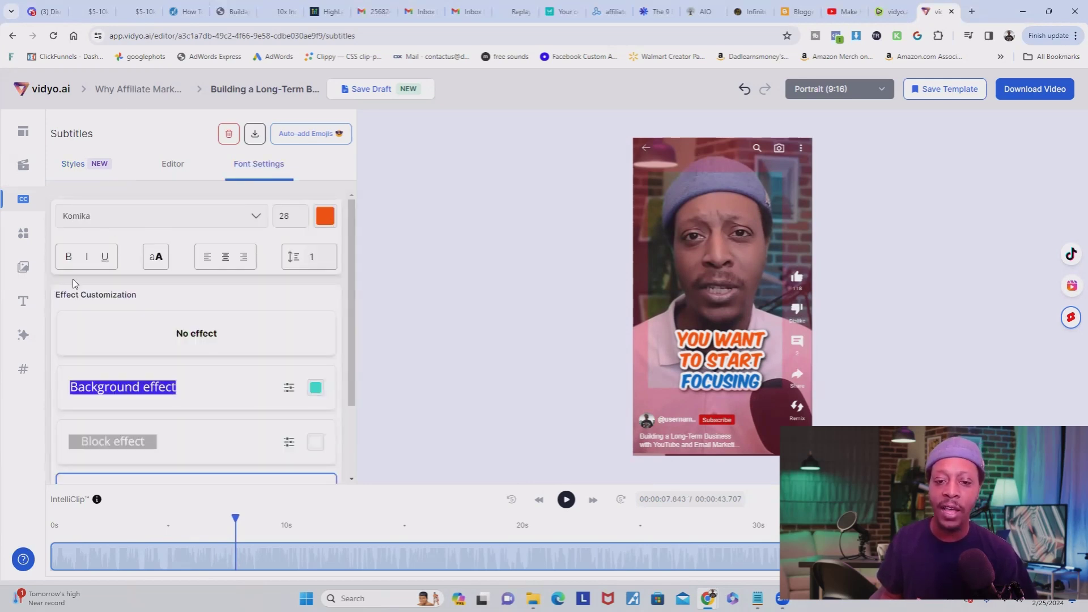
scroll(153, 312, down, 2)
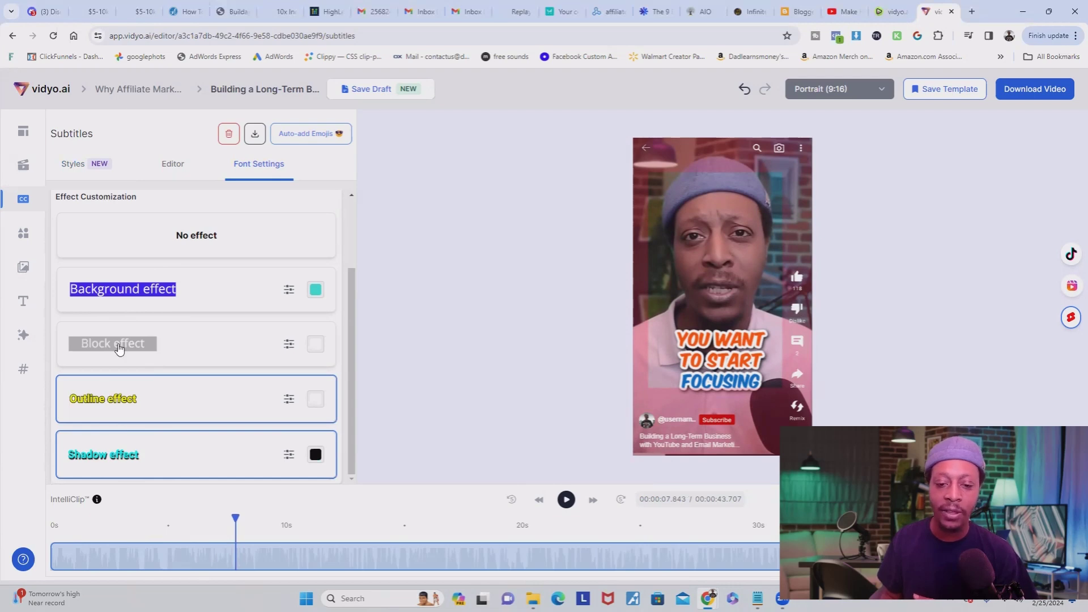
scroll(140, 293, up, 2)
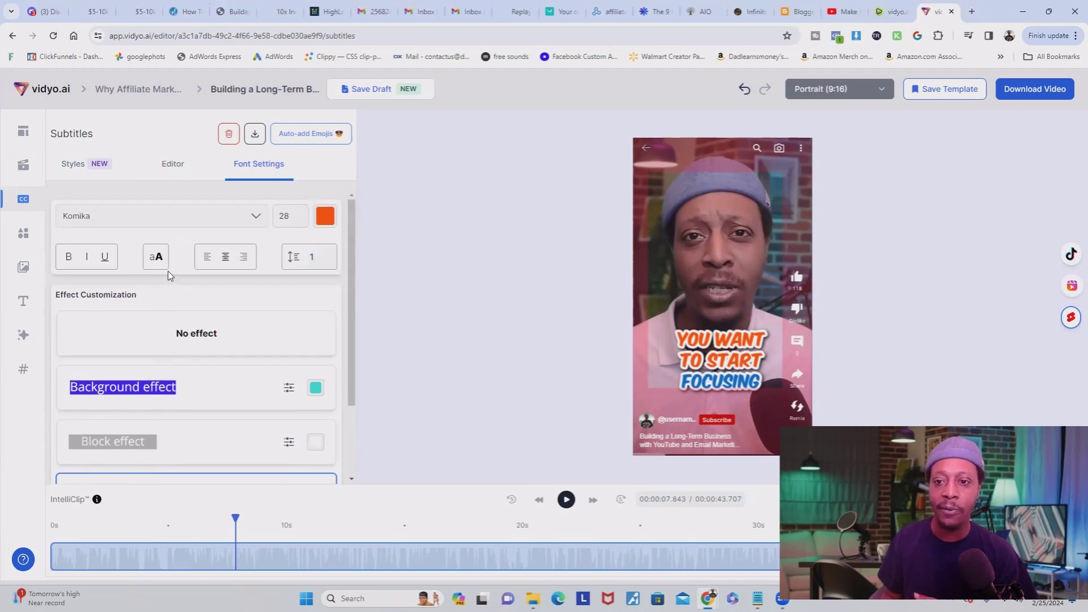
click(173, 164)
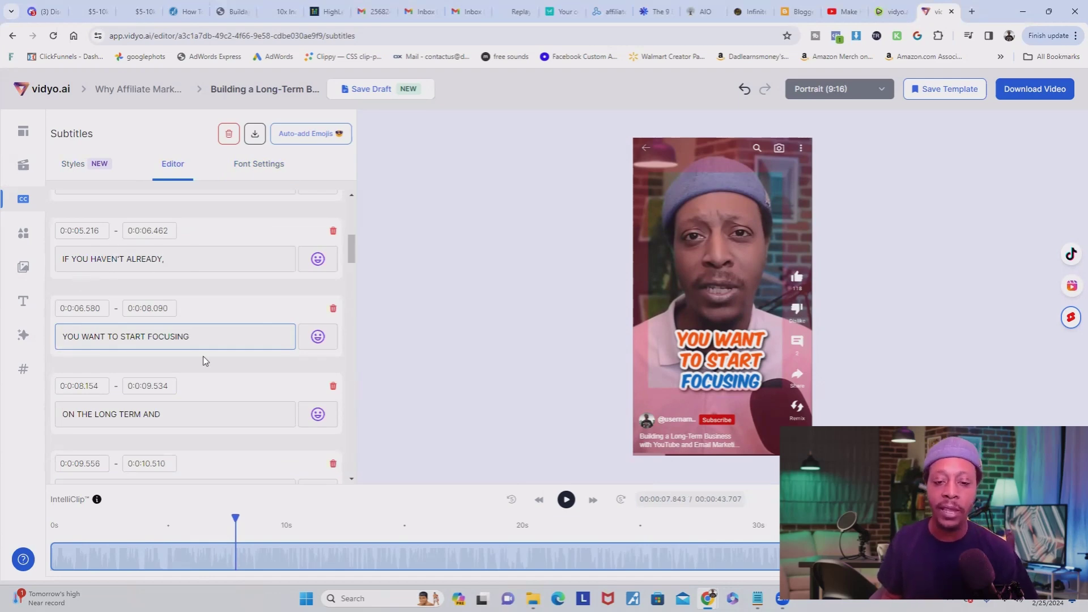
scroll(204, 359, down, 2)
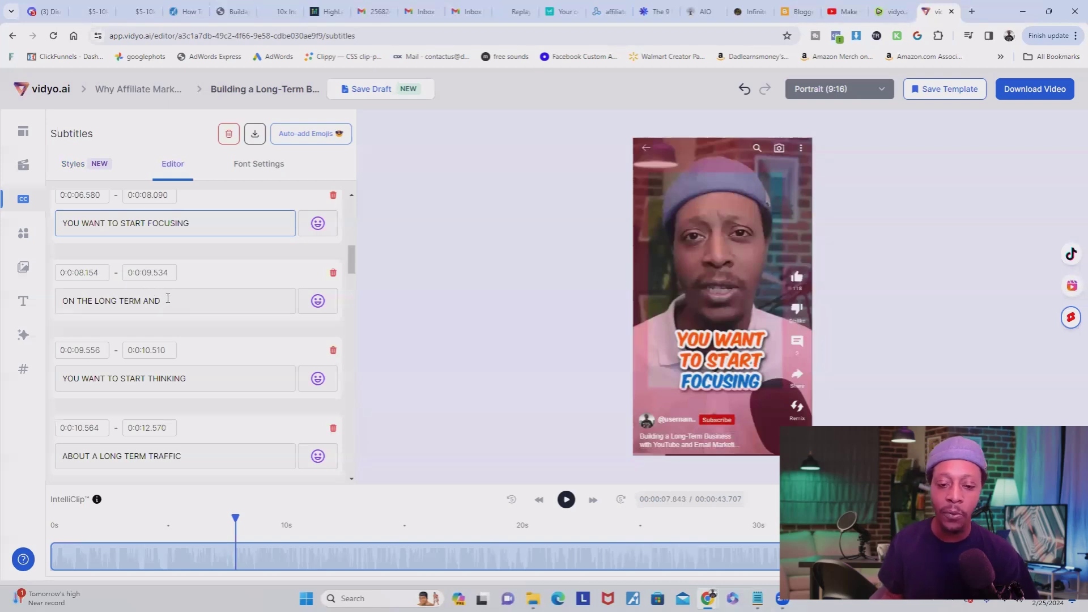
scroll(158, 315, down, 3)
scroll(215, 305, up, 5)
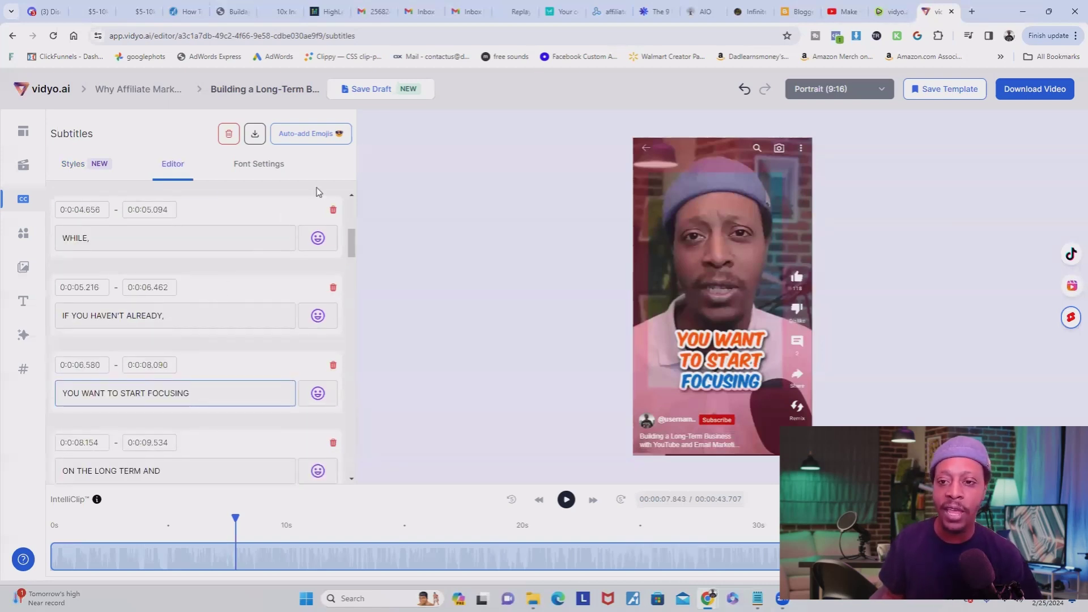
Auto-add emojis to the subtitles, shrink the captions slightly and place the pointing-hand emoji directly above them.
click(305, 136)
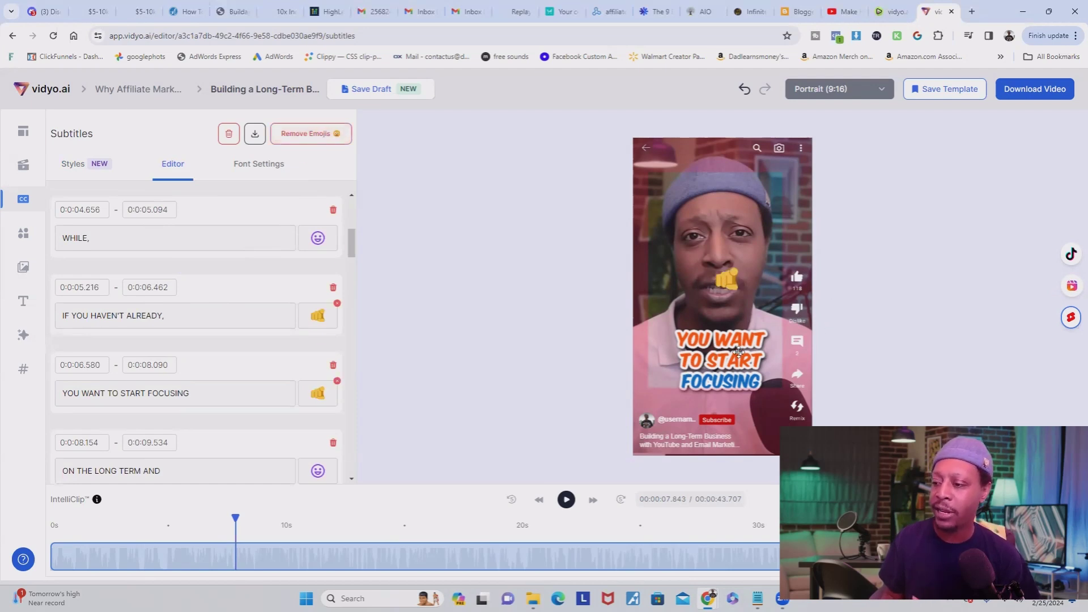
click(739, 370)
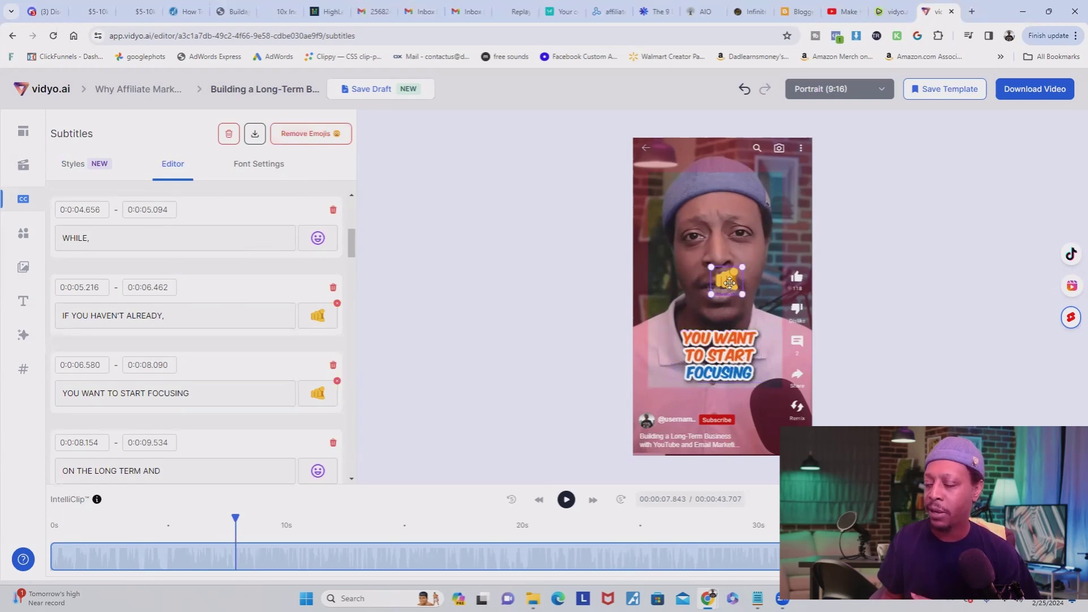
drag(731, 294, 720, 316)
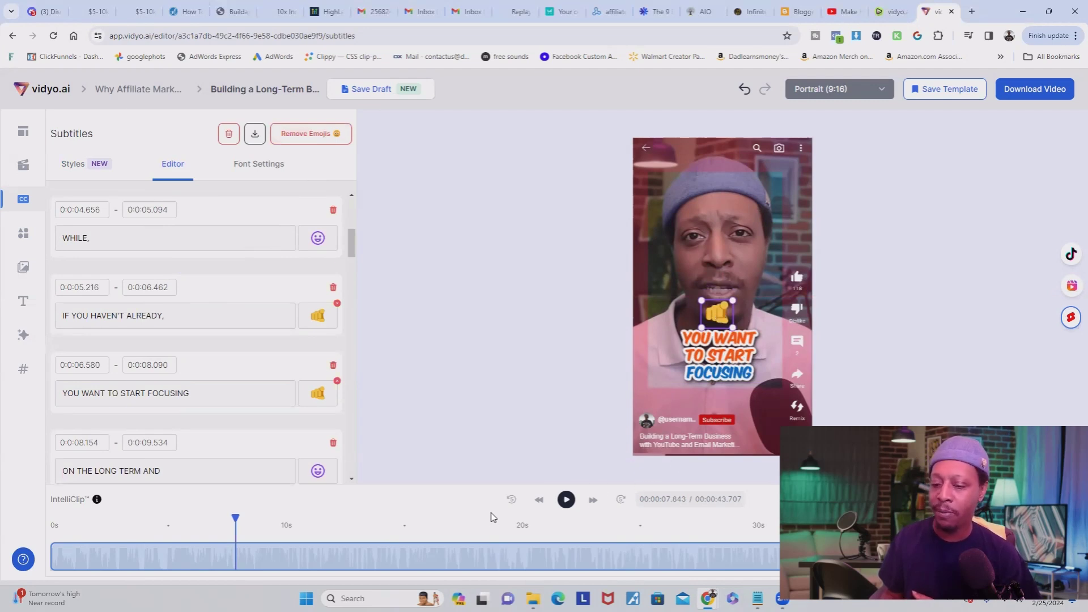
Play the clip from the beginning to check the highlighted captions and emojis.
drag(235, 519, 10, 515)
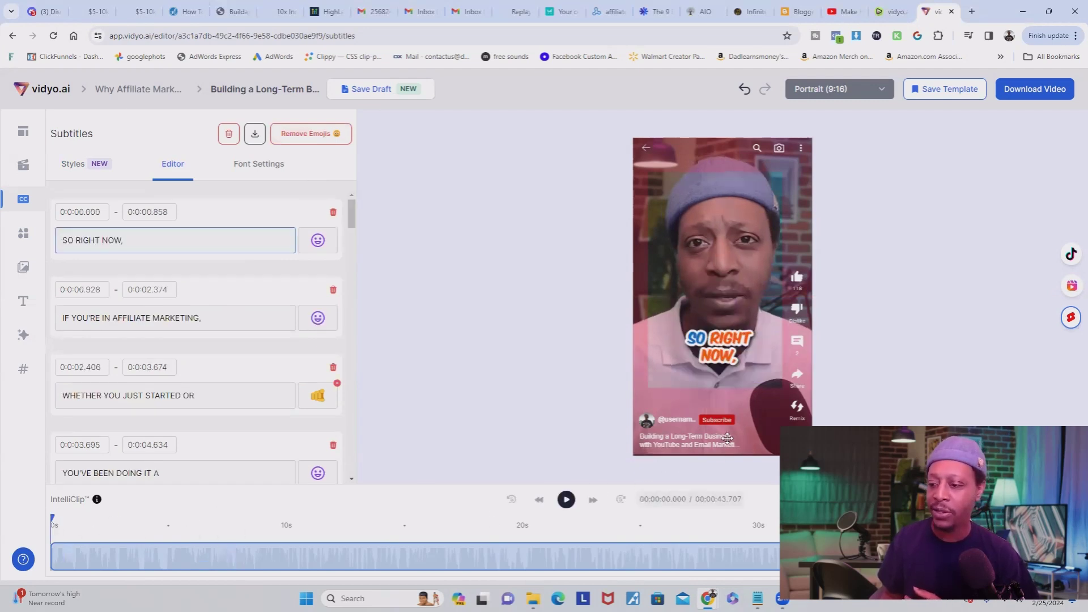
click(567, 501)
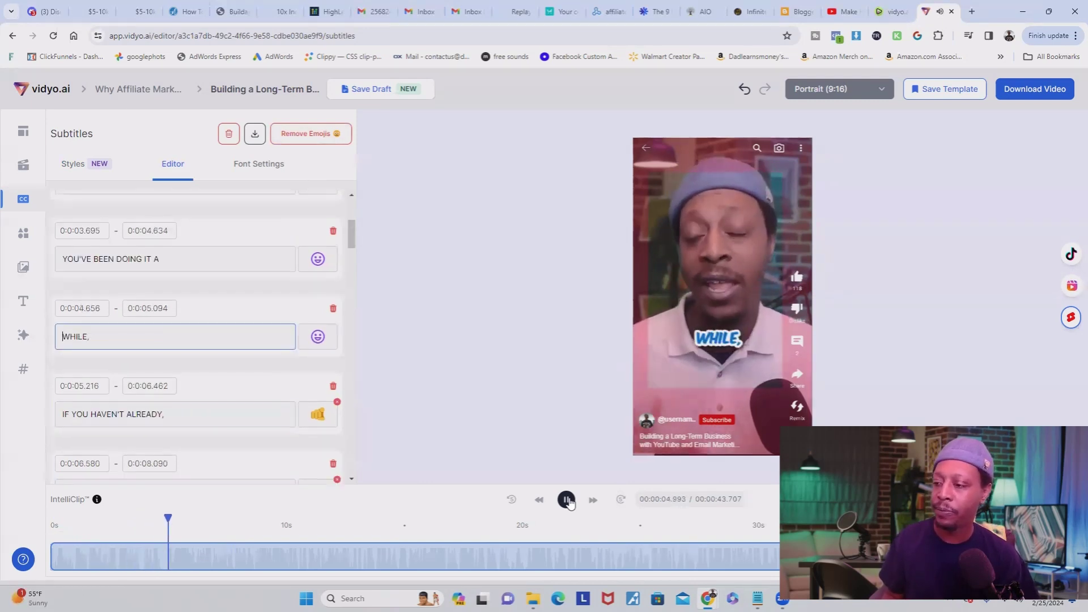
click(567, 500)
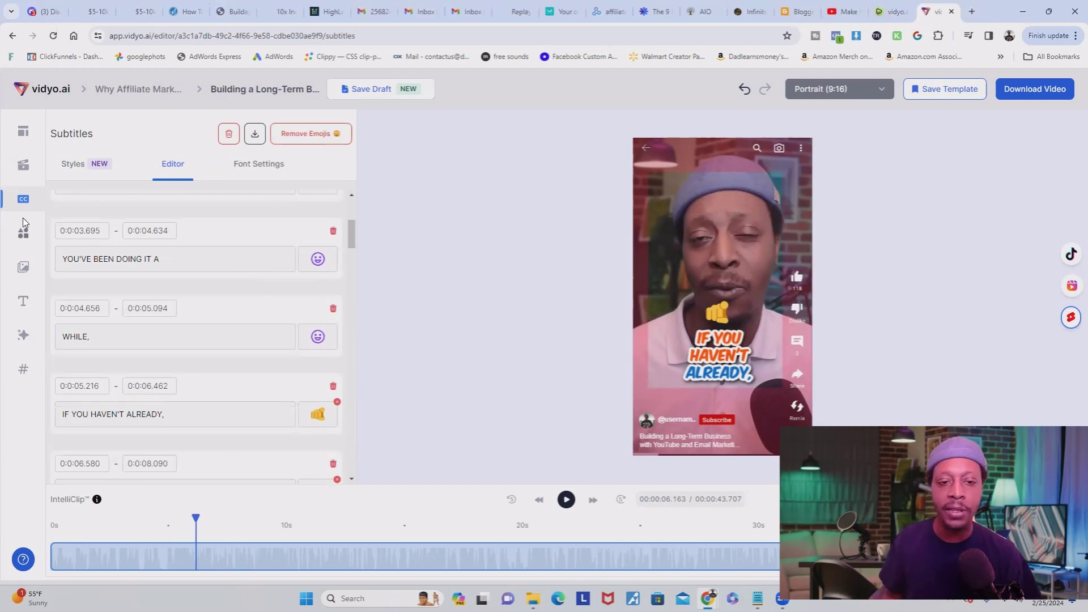
Examine the options for progress bar, logos, outro, media, added text, stock backgrounds and AI description.
click(23, 232)
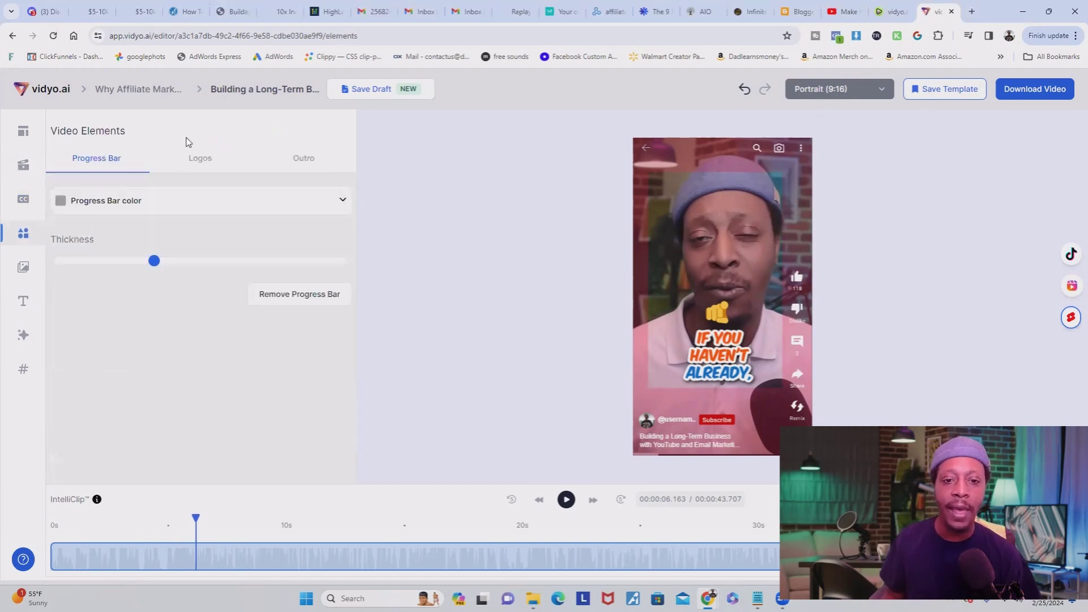
click(199, 163)
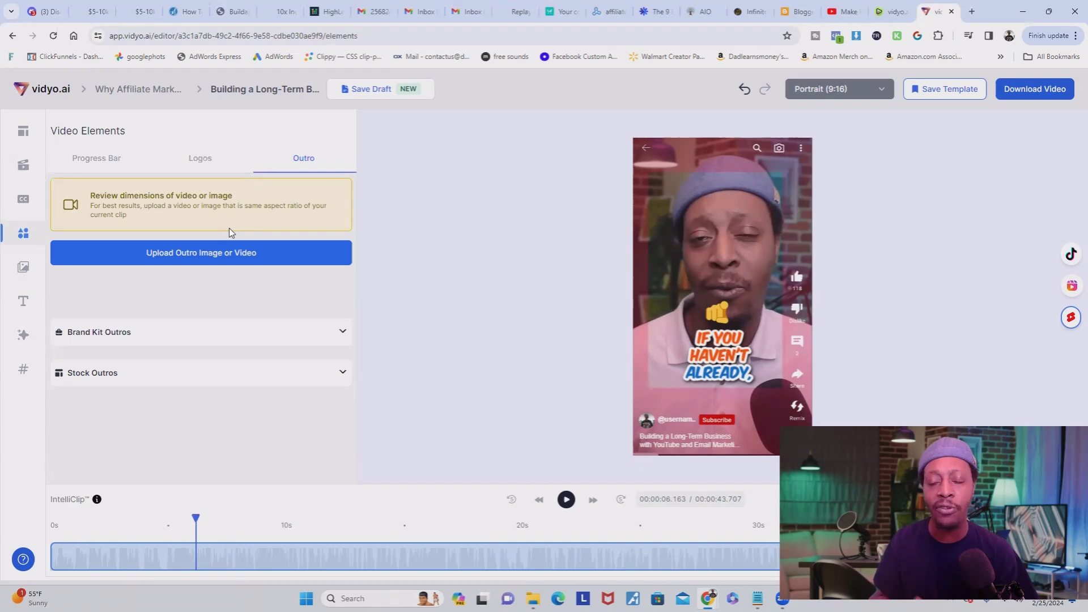
click(24, 266)
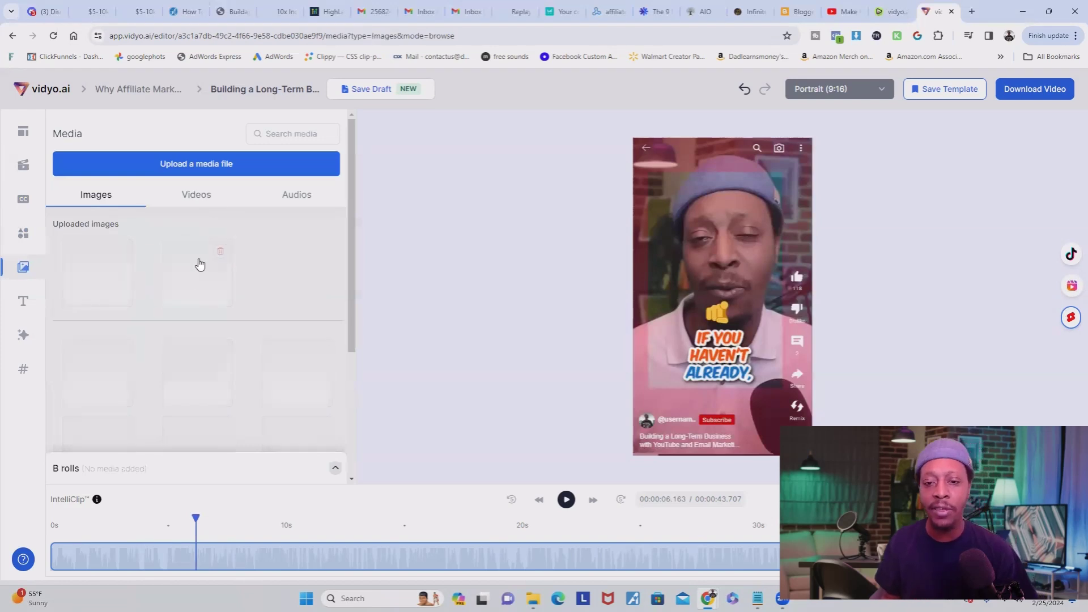
click(23, 301)
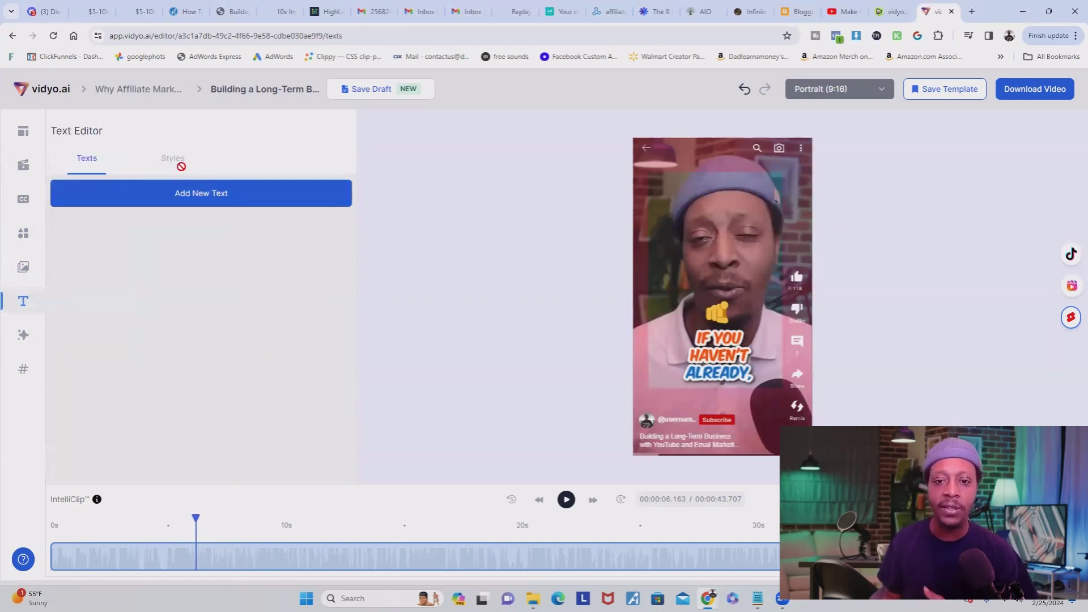
click(24, 335)
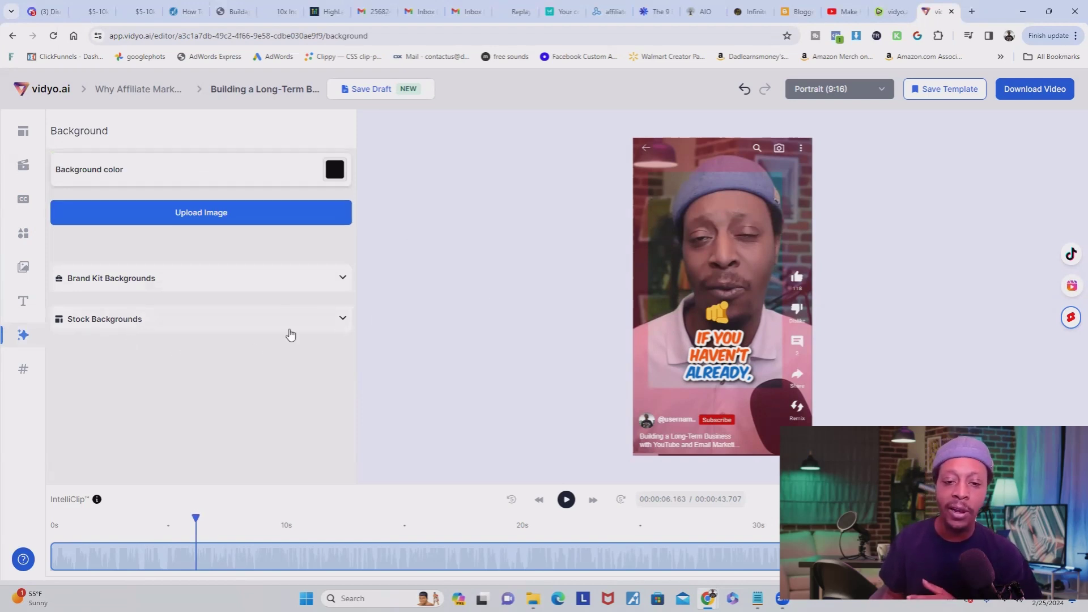
click(286, 333)
scroll(148, 368, down, 1)
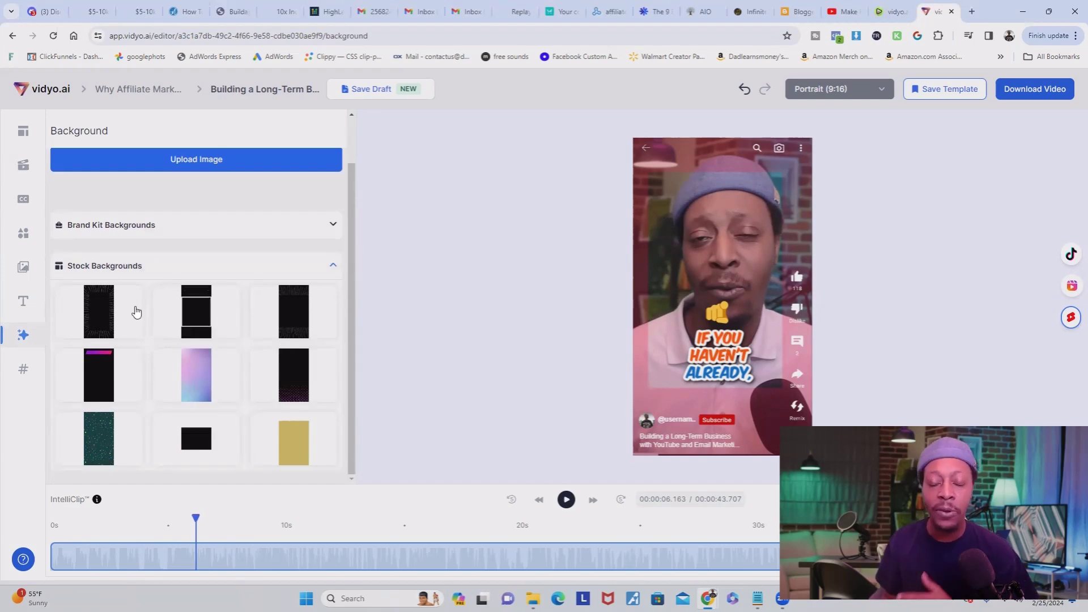
click(23, 369)
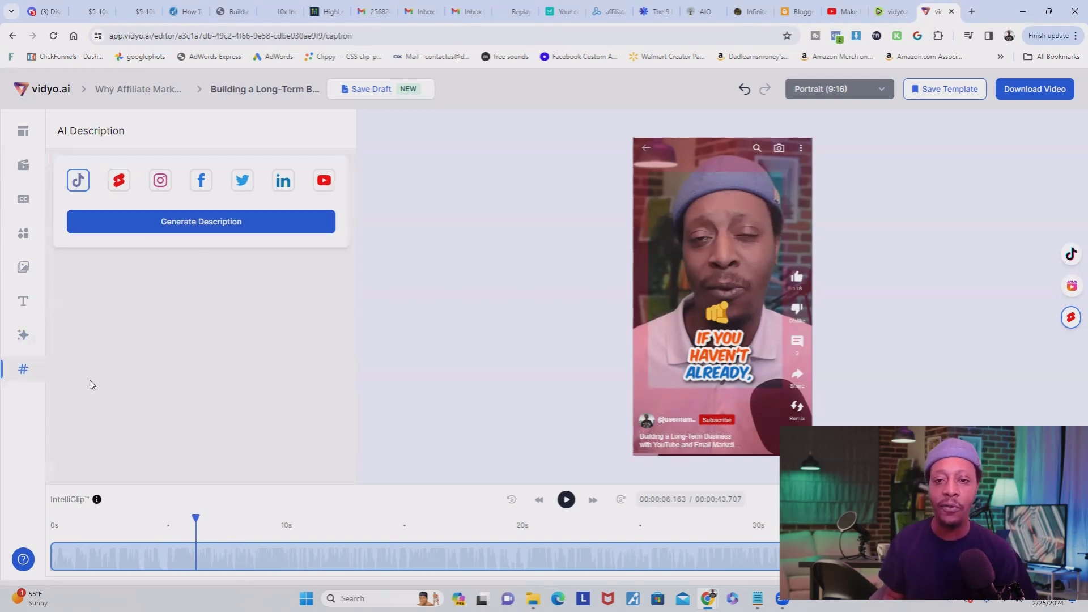
Check the available aspect ratios, keep Portrait (9:16) and download the video.
click(873, 91)
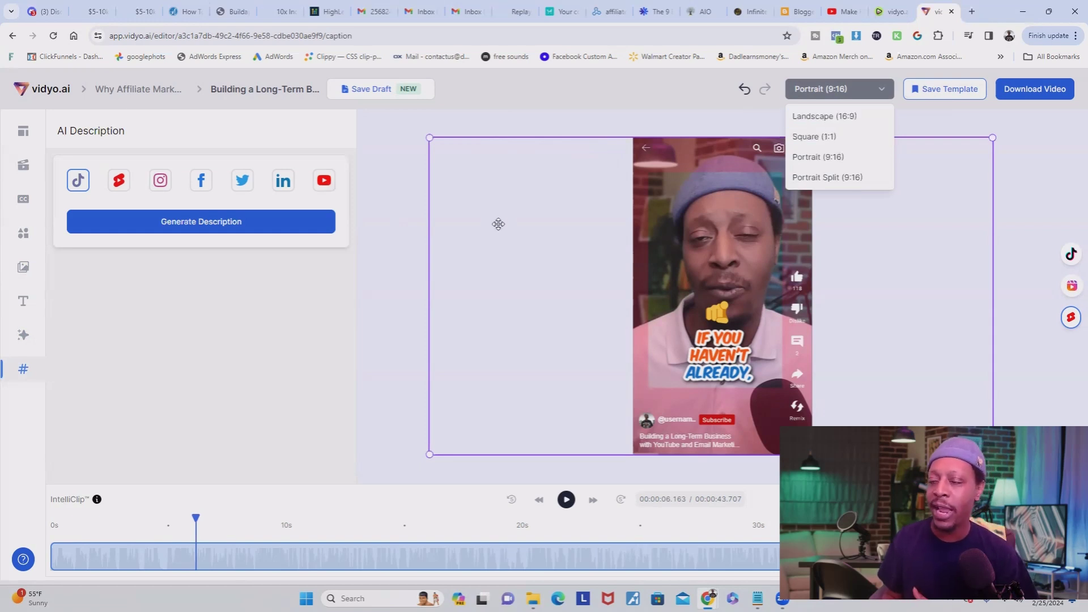
click(1047, 120)
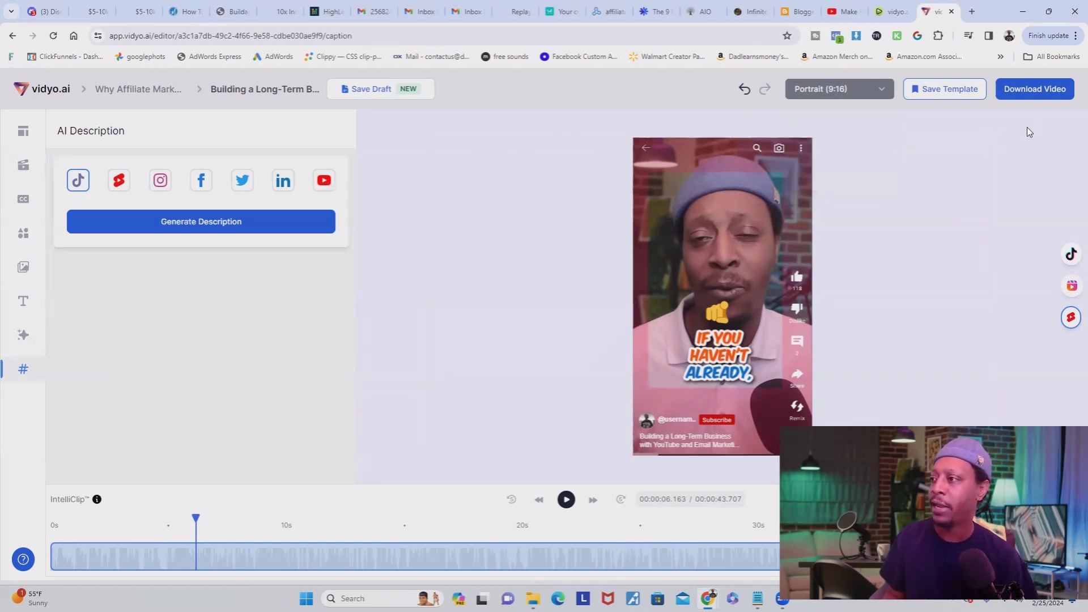
click(1031, 90)
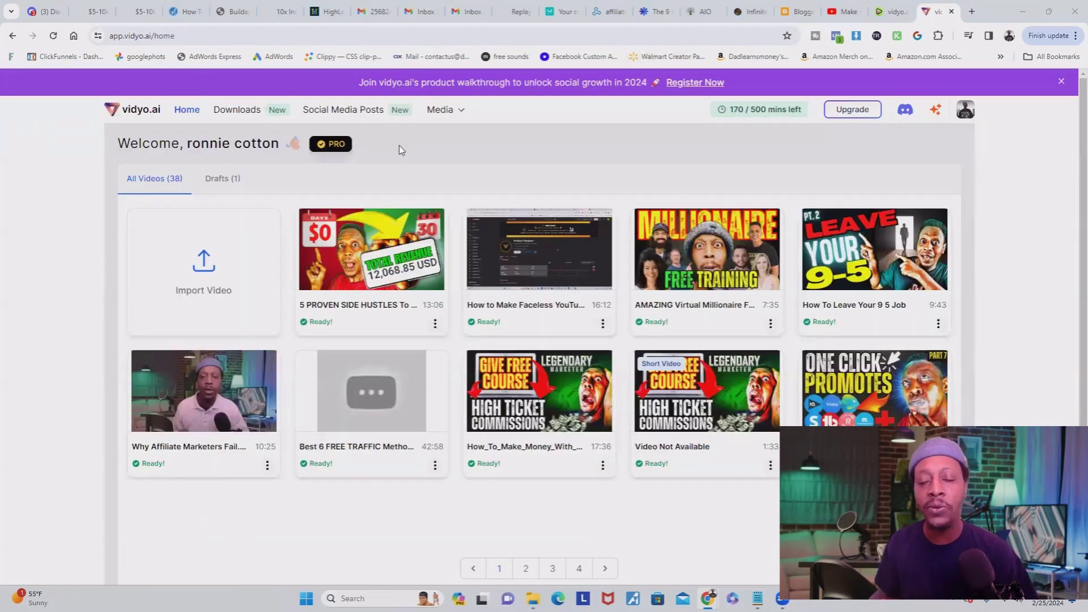
Open the downloads library, look at the landscape videos and return to the portrait ones.
click(248, 107)
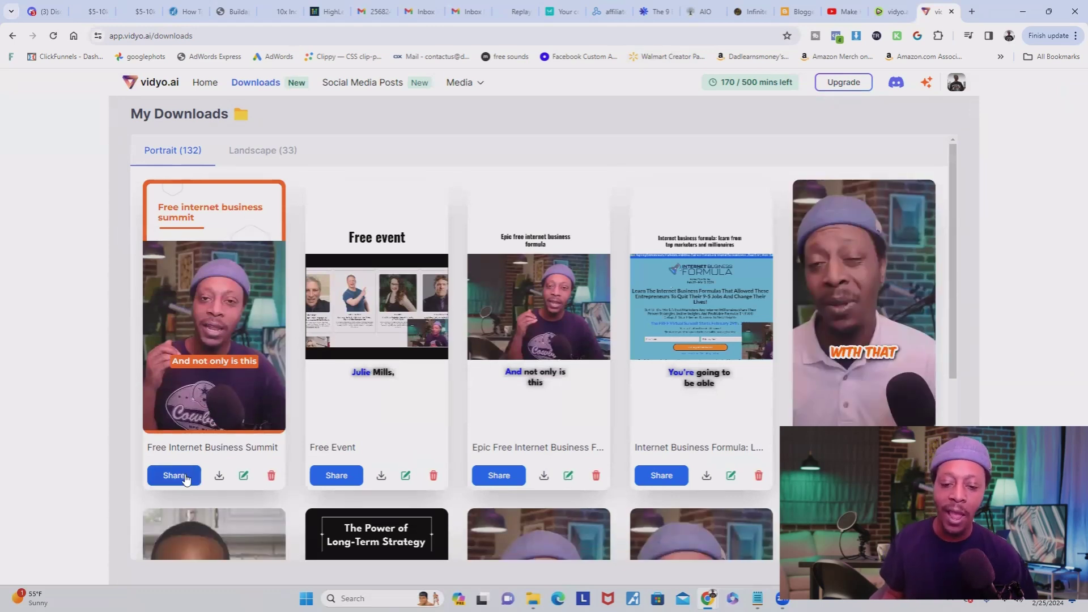
click(246, 152)
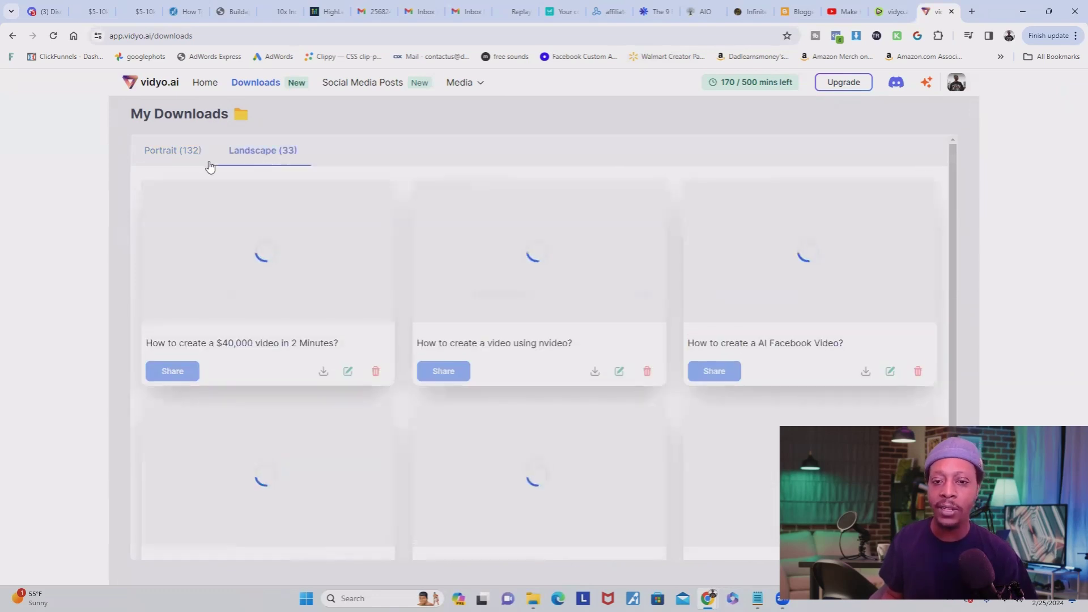
click(173, 152)
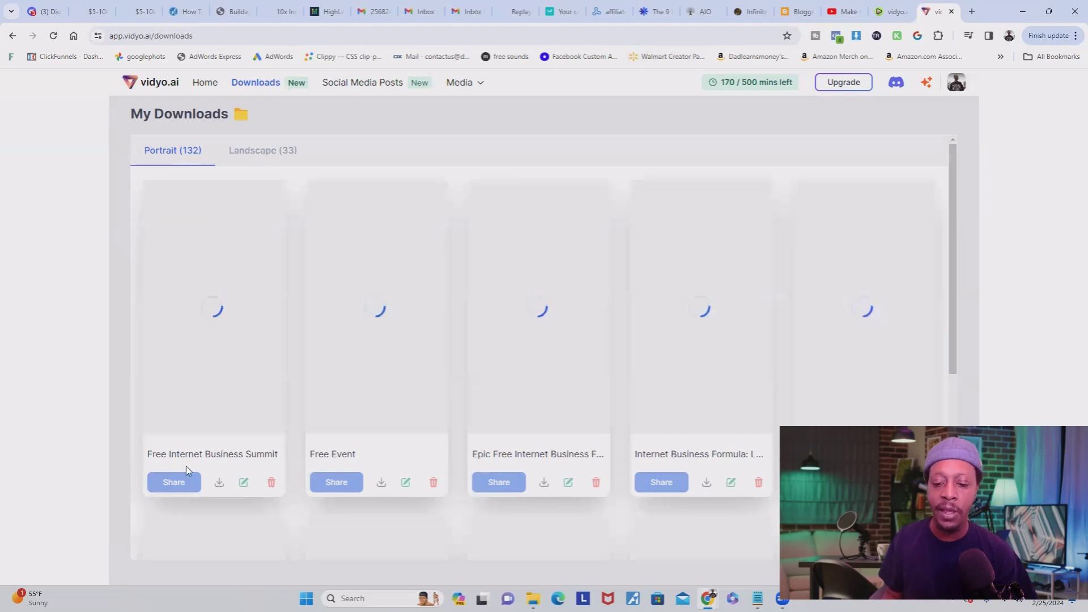
Open the sharing options for the Free Internet Business Summit clip and generate its TikTok video caption with AI.
click(182, 483)
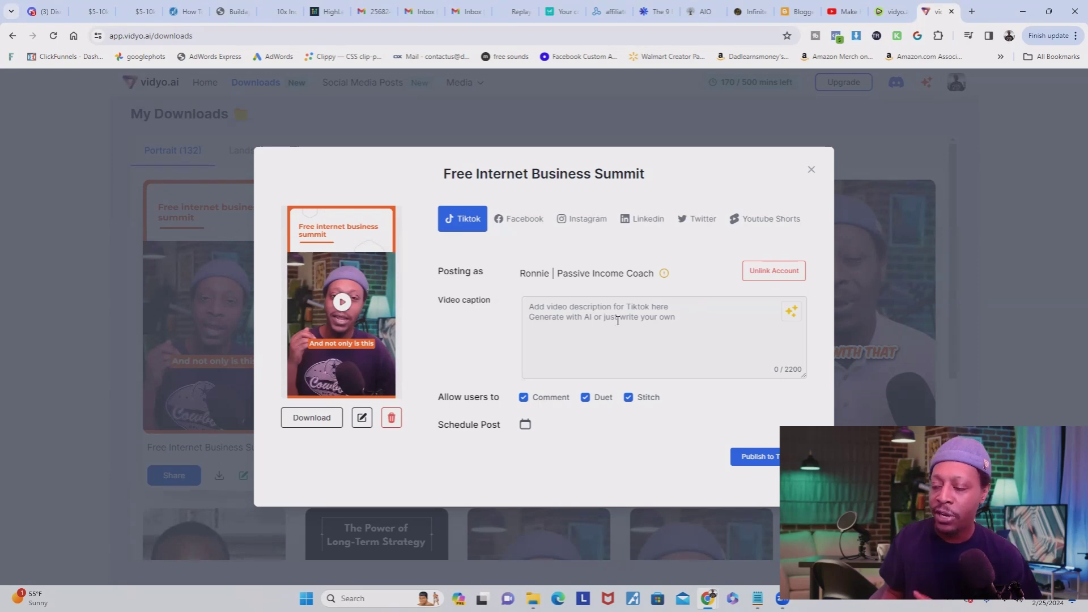
click(791, 311)
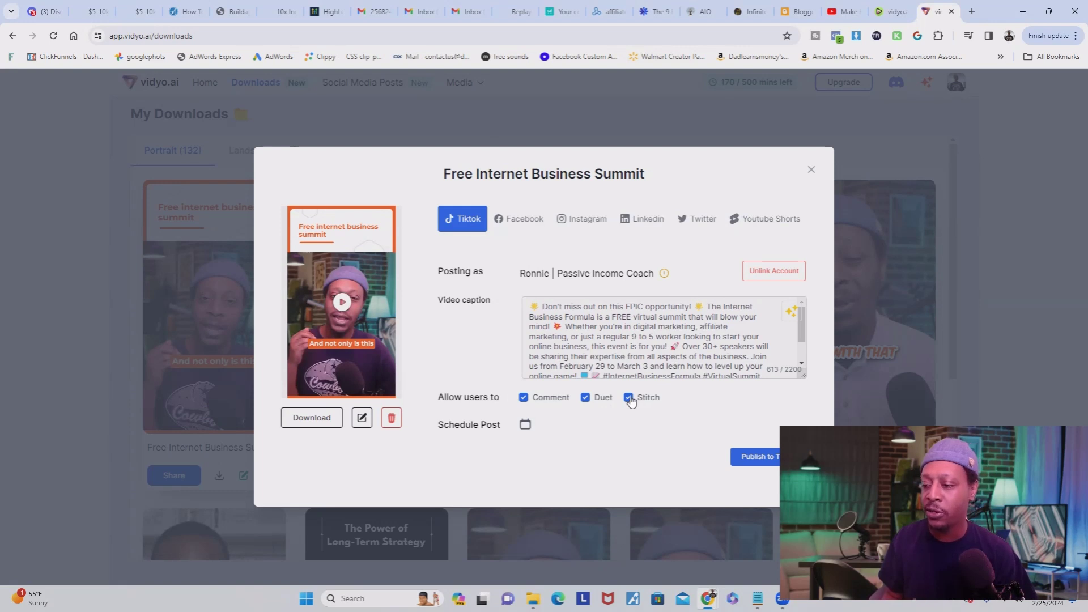
Check the calendar for scheduling the TikTok post, dismiss it and close the sharing dialog without publishing.
click(525, 425)
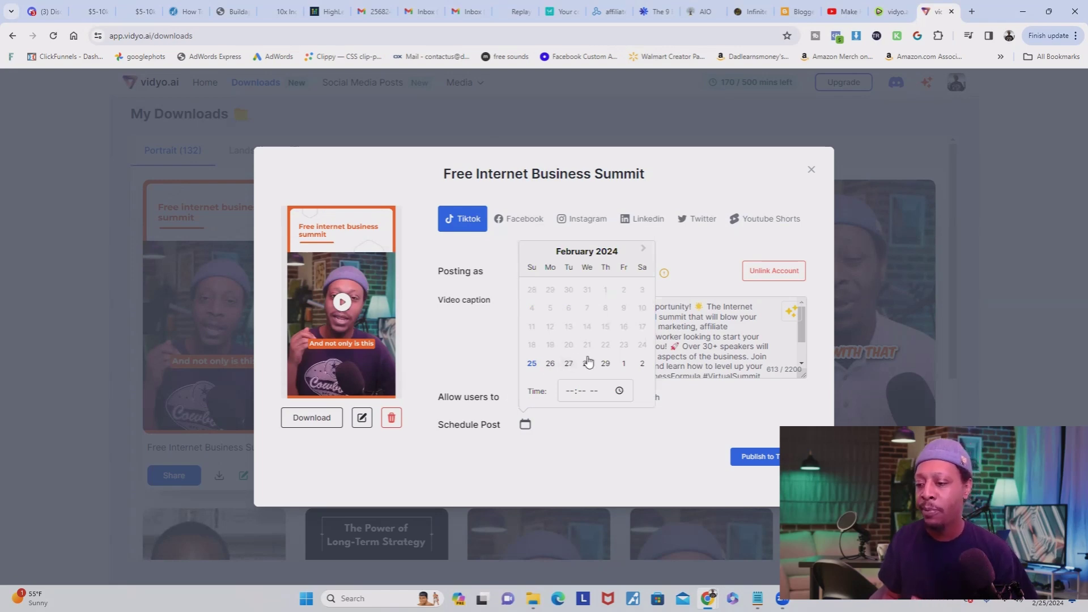
click(644, 444)
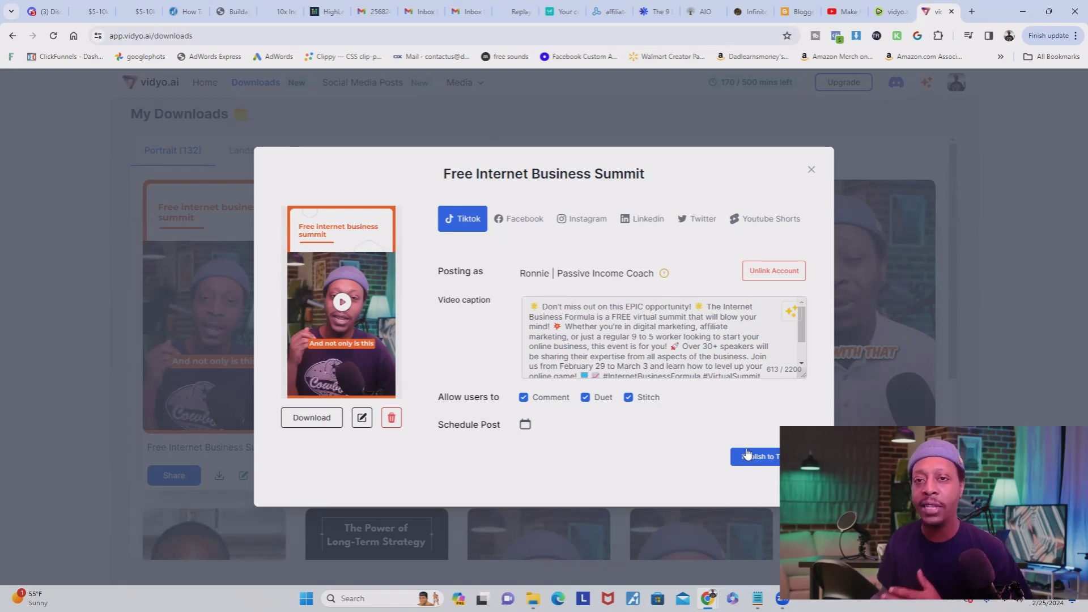
click(811, 169)
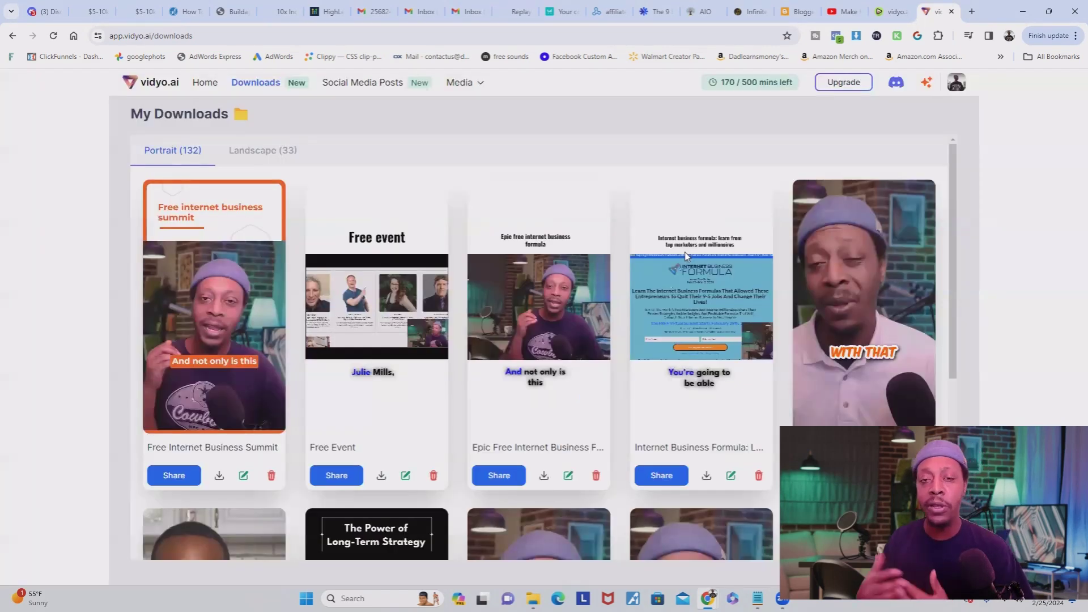